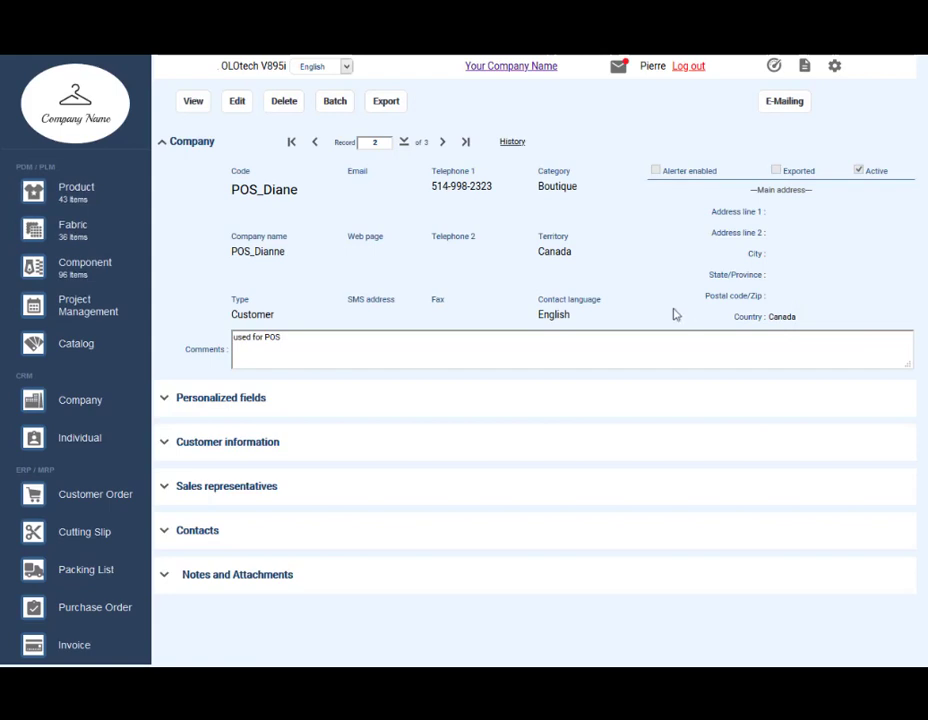
Step: Expand POS_Diane's Customer information and Sales representatives sections and collapse the Company header
{"action": "left_click", "coordinate": [166, 443]}
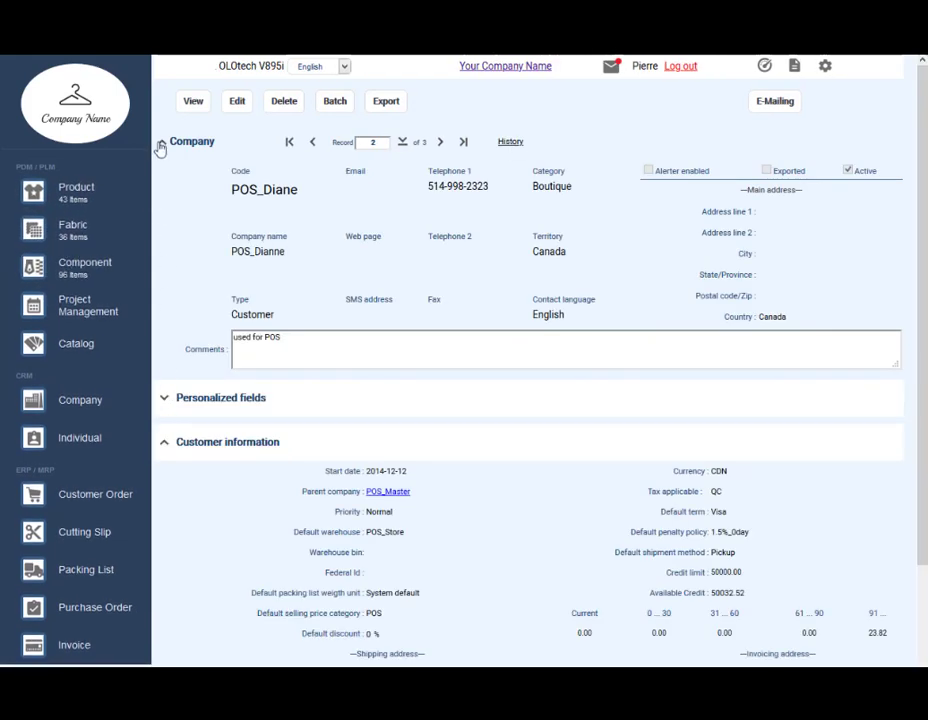
{"action": "left_click", "coordinate": [160, 147]}
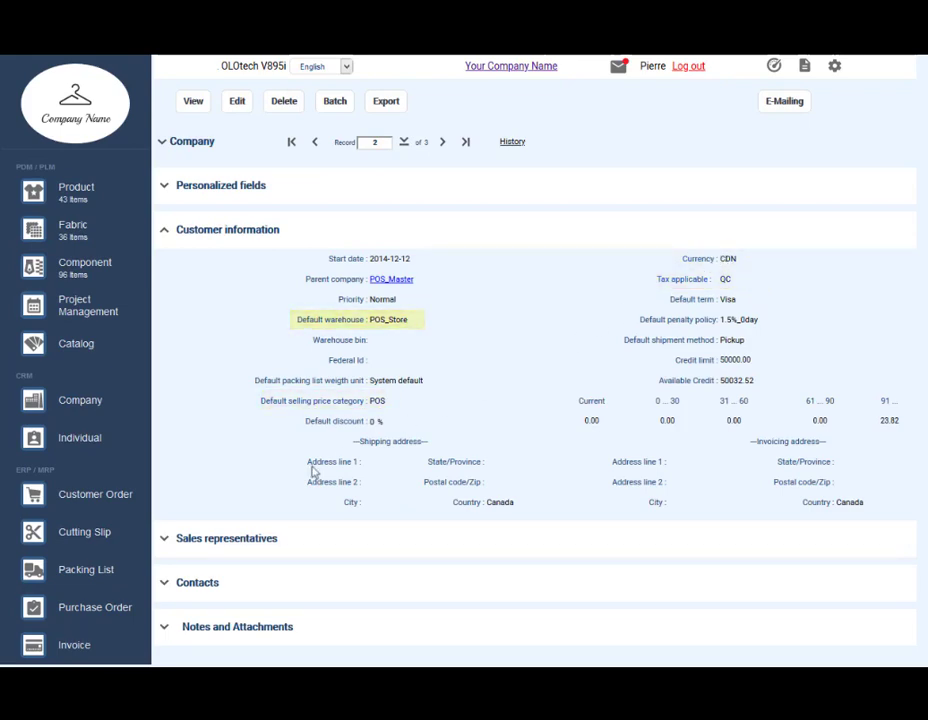
{"action": "left_click", "coordinate": [163, 551]}
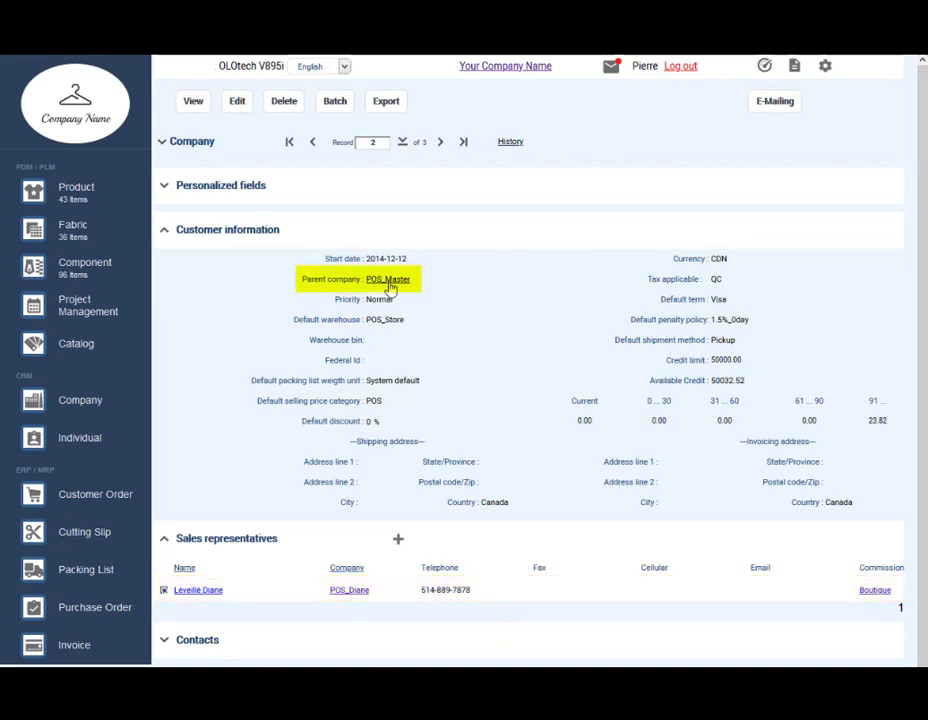
Step: Log out and sign back in with the store account's user name and password
{"action": "left_click", "coordinate": [686, 68]}
{"action": "type", "text": "boutique"}
{"action": "key", "text": "Tab"}
{"action": "type", "text": "•••••"}
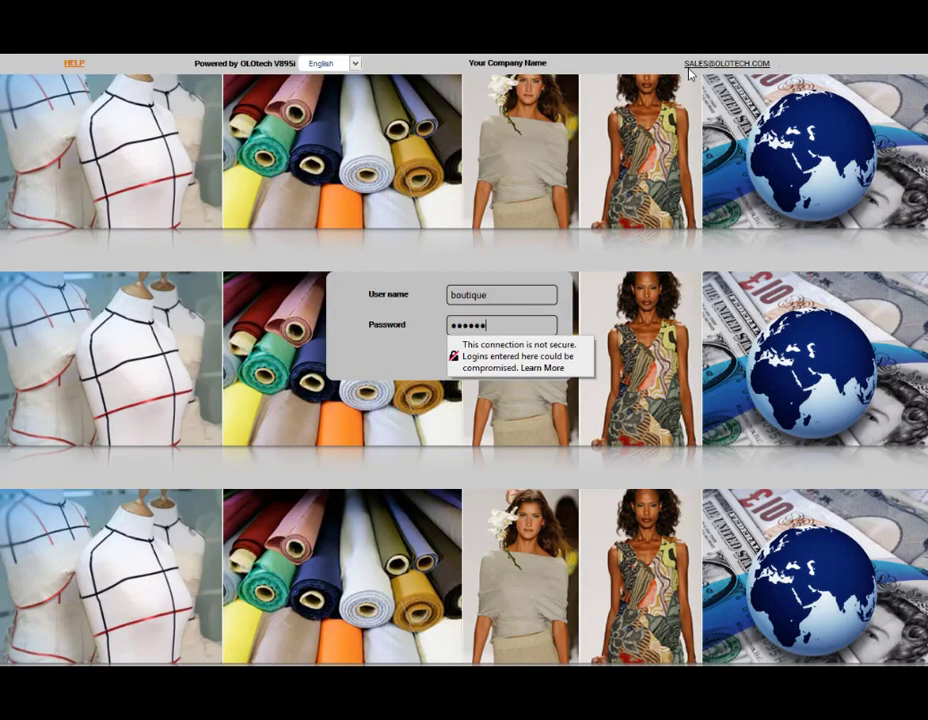
{"action": "key", "text": "Return"}
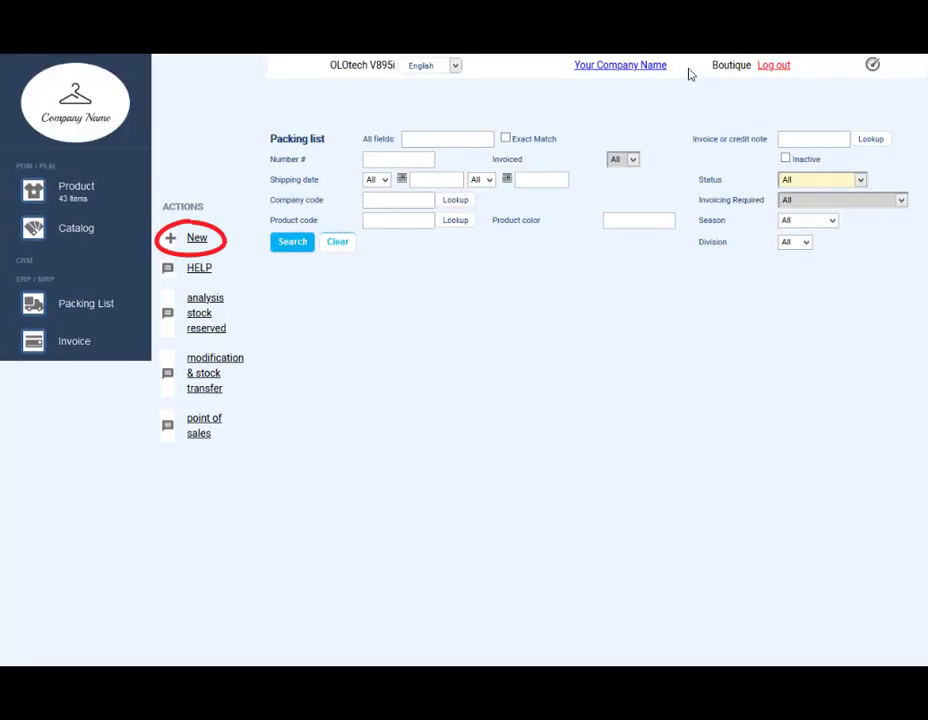
{"action": "left_click", "coordinate": [196, 240]}
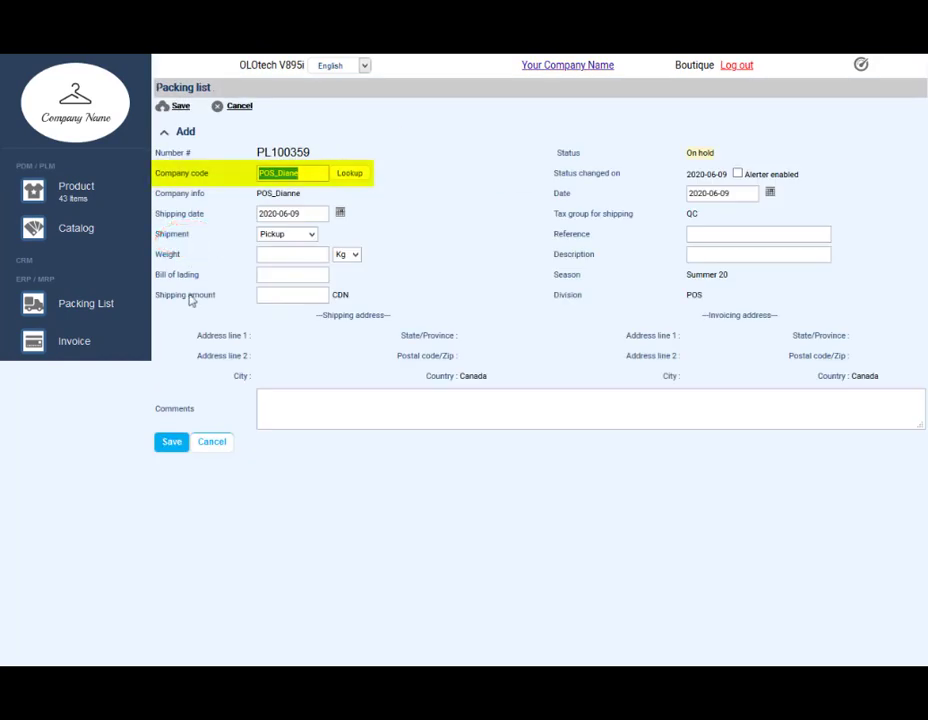
{"action": "left_click", "coordinate": [172, 442]}
{"action": "type", "text": "123456008571"}
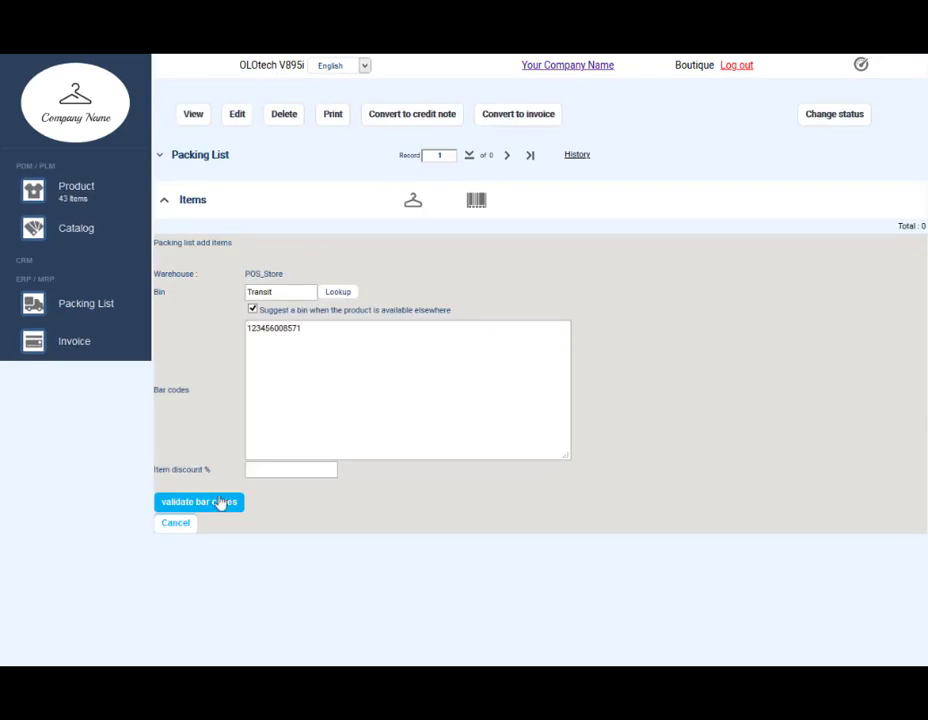
{"action": "left_click", "coordinate": [224, 504]}
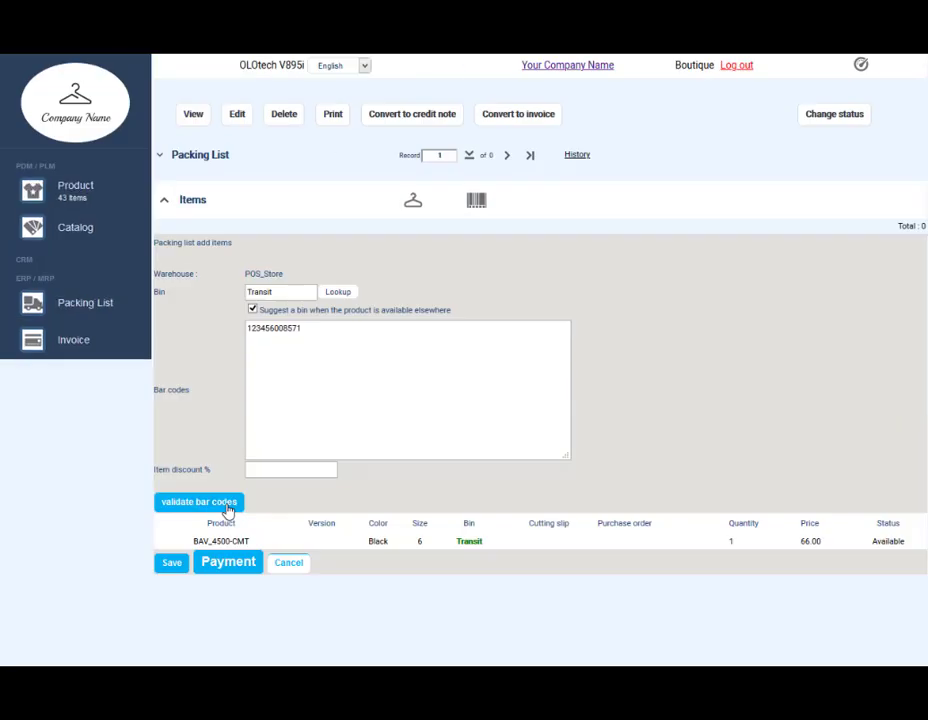
Step: Split the payment into 50 in cash and the remaining 25.88 by Visa
{"action": "left_click", "coordinate": [231, 566]}
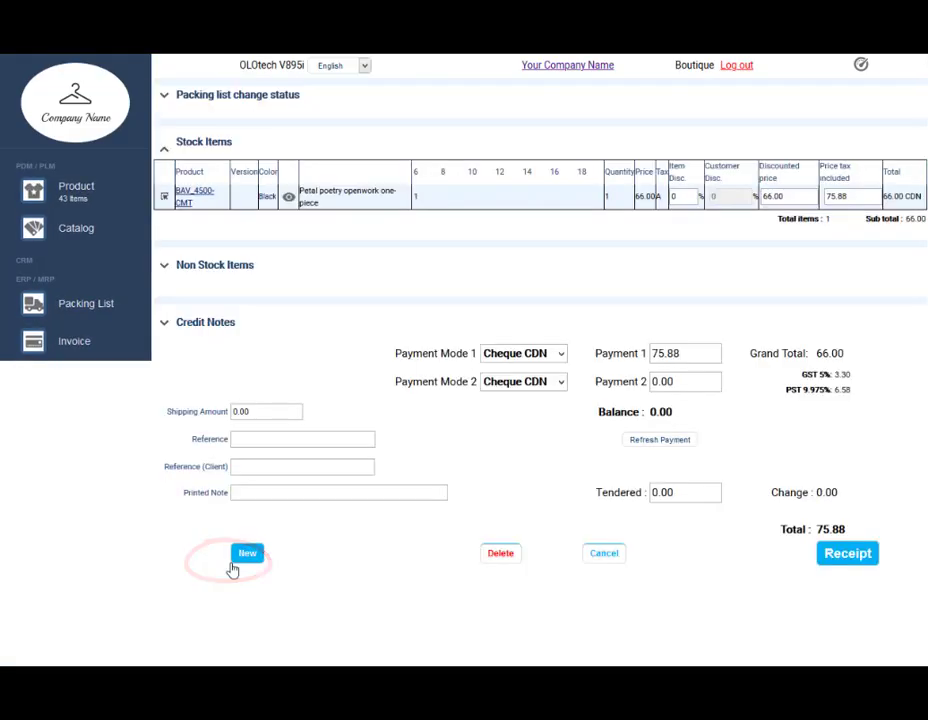
{"action": "left_click", "coordinate": [530, 356]}
{"action": "left_click", "coordinate": [530, 375]}
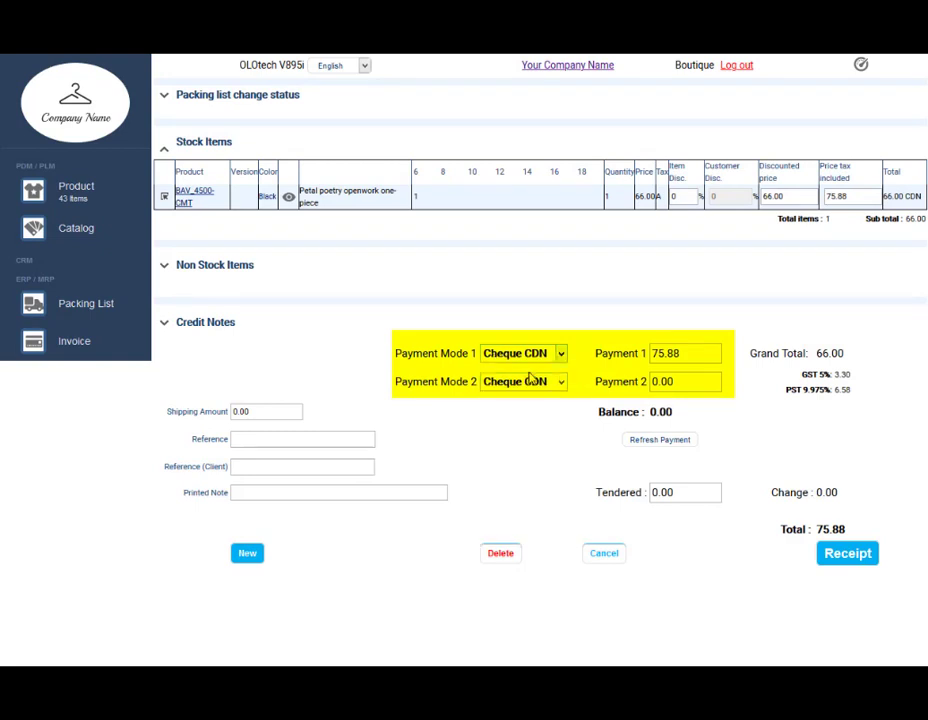
{"action": "type", "text": "50"}
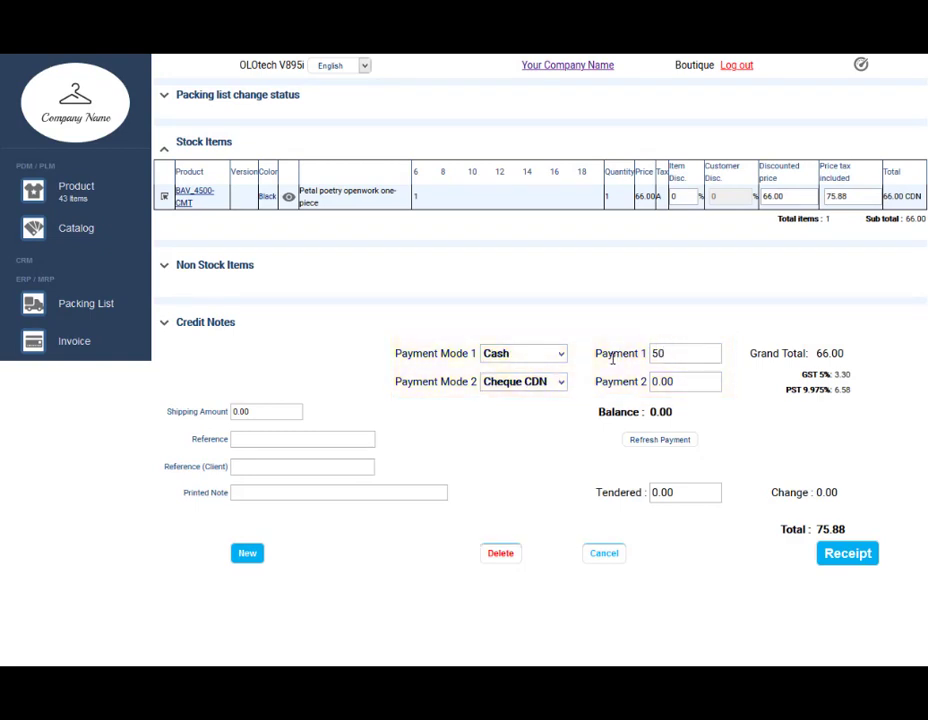
{"action": "left_click", "coordinate": [562, 382]}
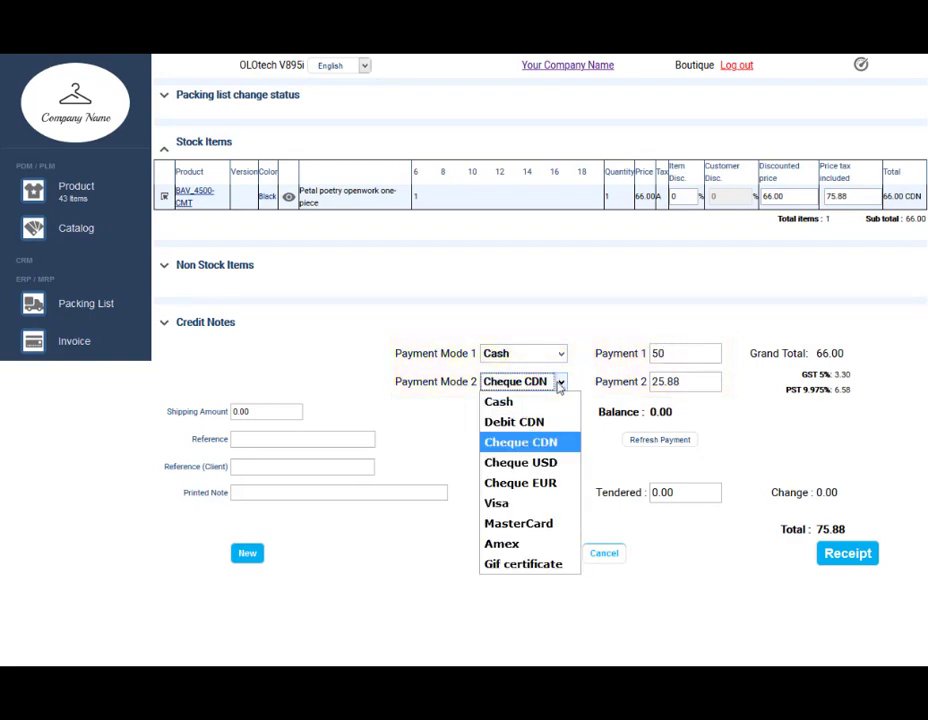
{"action": "left_click", "coordinate": [537, 504]}
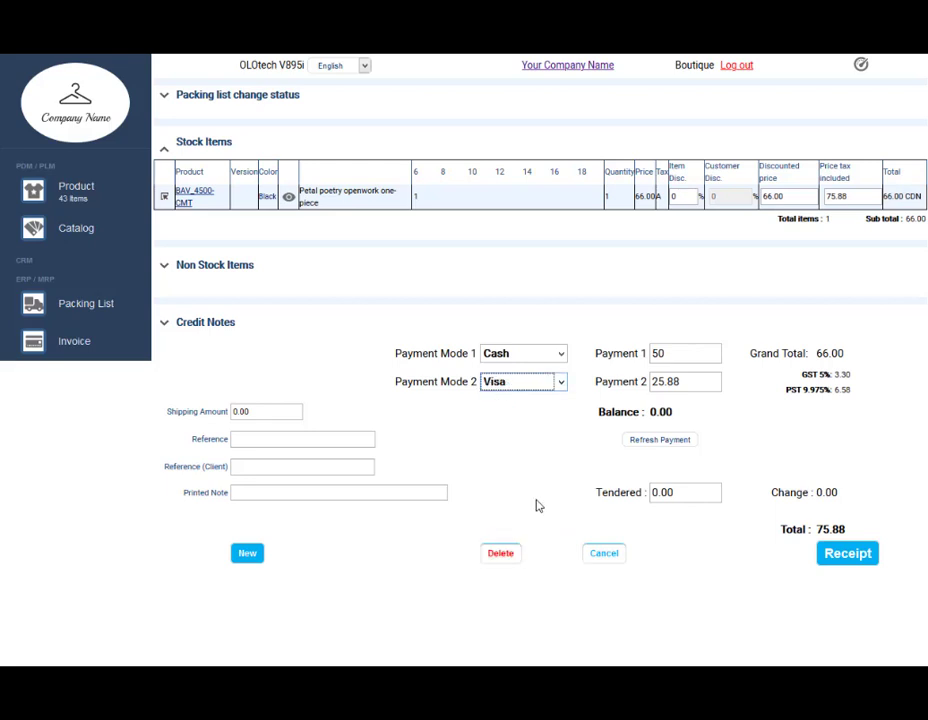
Step: Enter 60 tendered for 10.00 change and print the sale receipt
{"action": "left_click", "coordinate": [683, 492]}
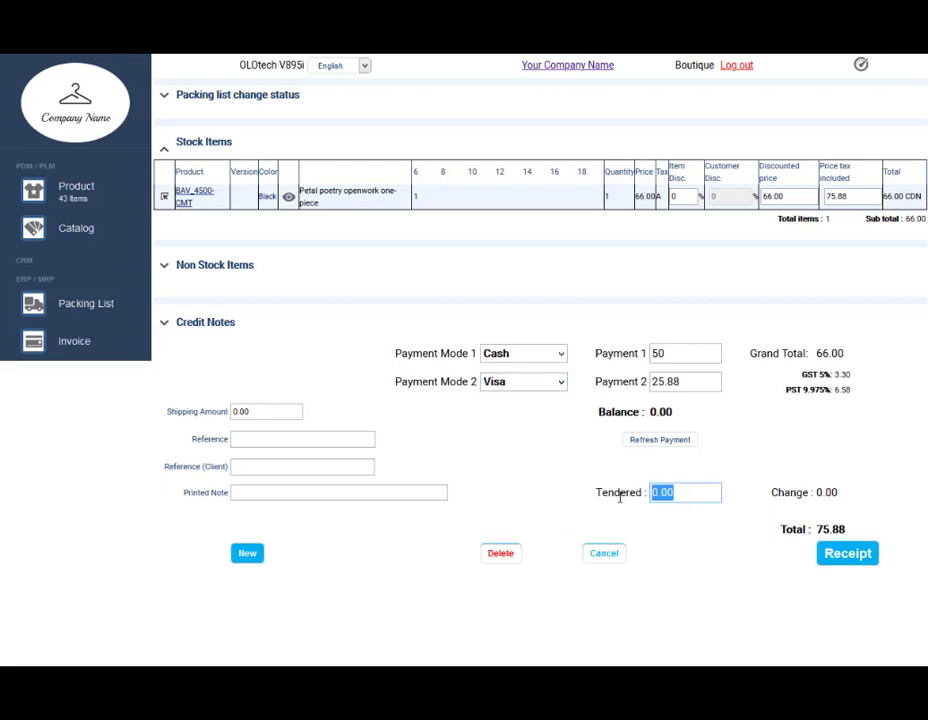
{"action": "type", "text": "60"}
{"action": "key", "text": "Tab"}
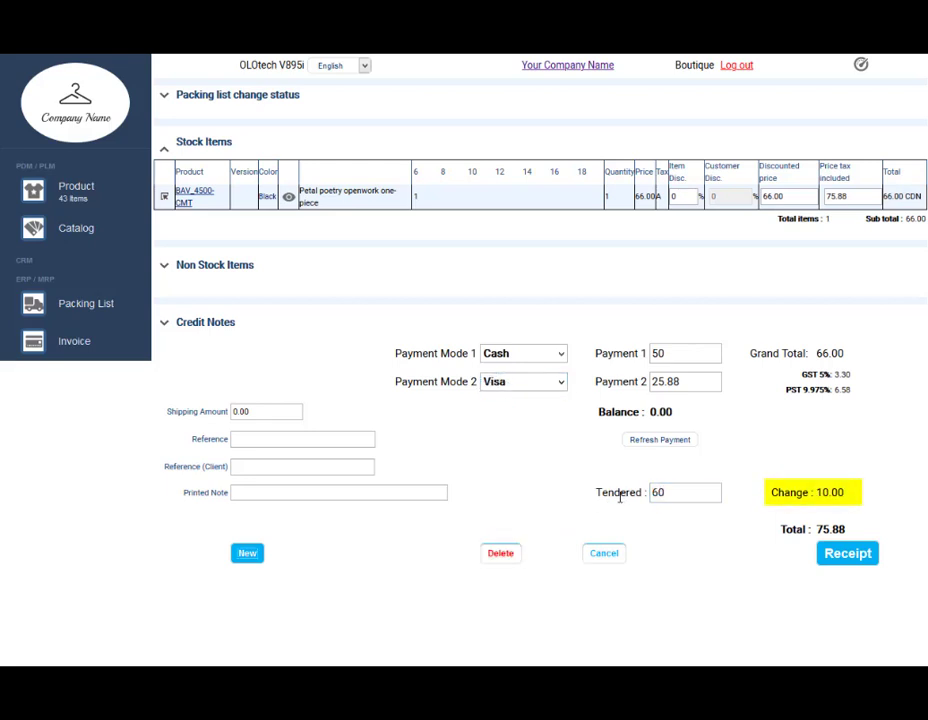
{"action": "left_click", "coordinate": [847, 555]}
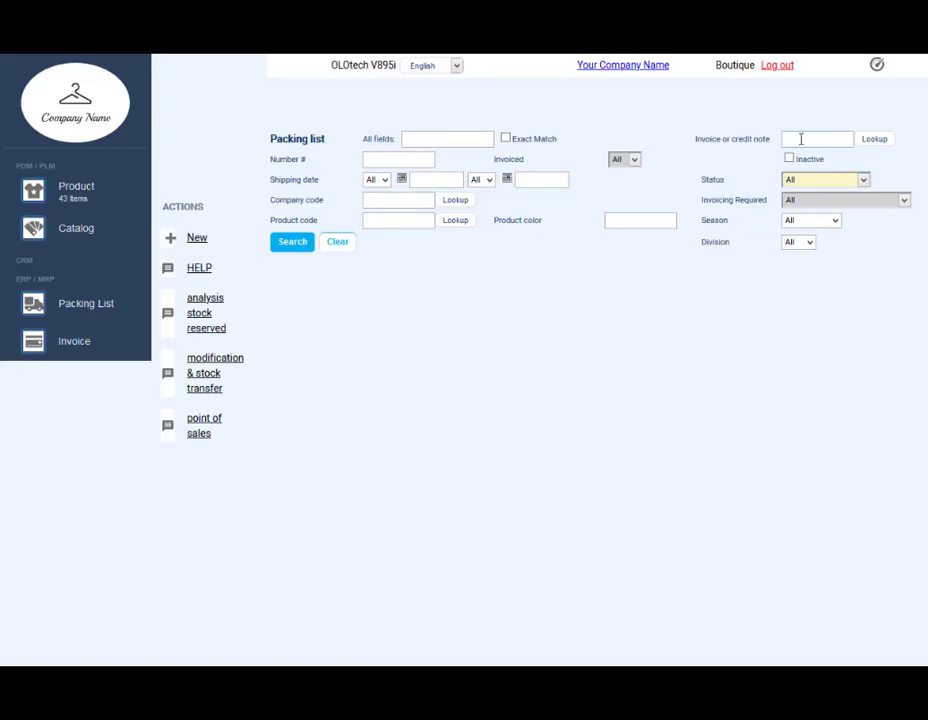
Step: Search by invoice 000258 to find packing list PL100338
{"action": "right_click", "coordinate": [801, 139]}
{"action": "left_click", "coordinate": [810, 199]}
{"action": "left_click", "coordinate": [290, 245]}
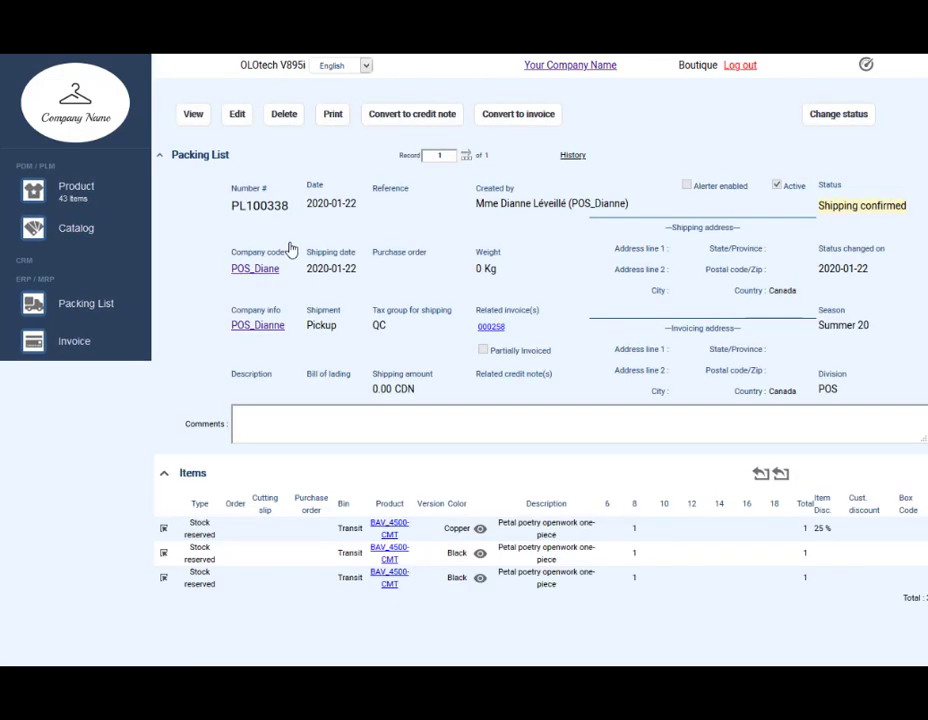
Step: Record one Black size-8 item as returned to other and save the return
{"action": "left_click", "coordinate": [187, 565]}
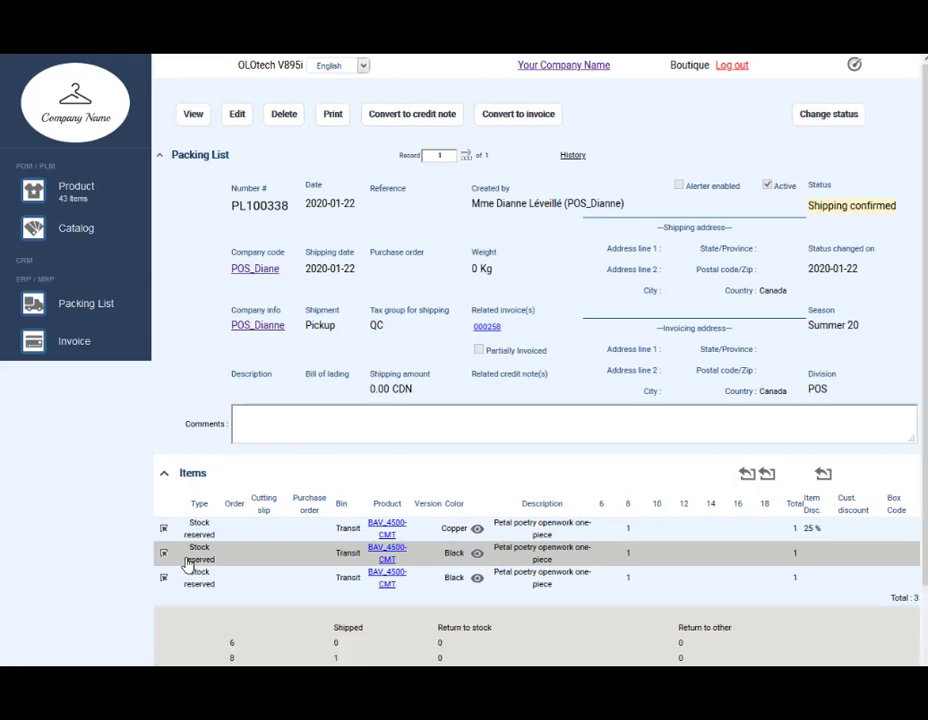
{"action": "left_click", "coordinate": [822, 475]}
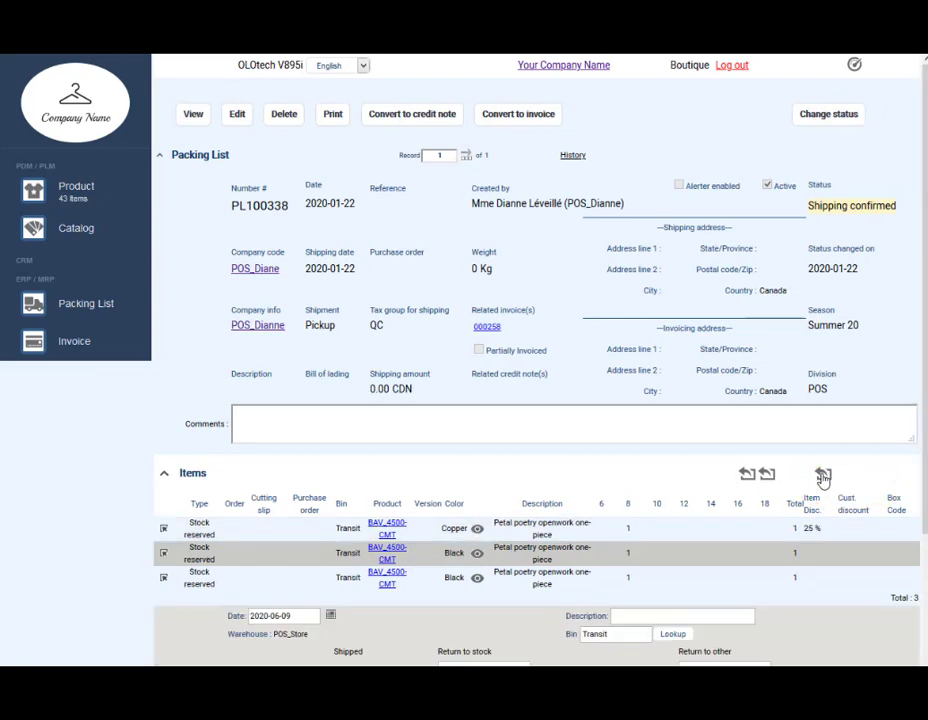
{"action": "left_click", "coordinate": [163, 160]}
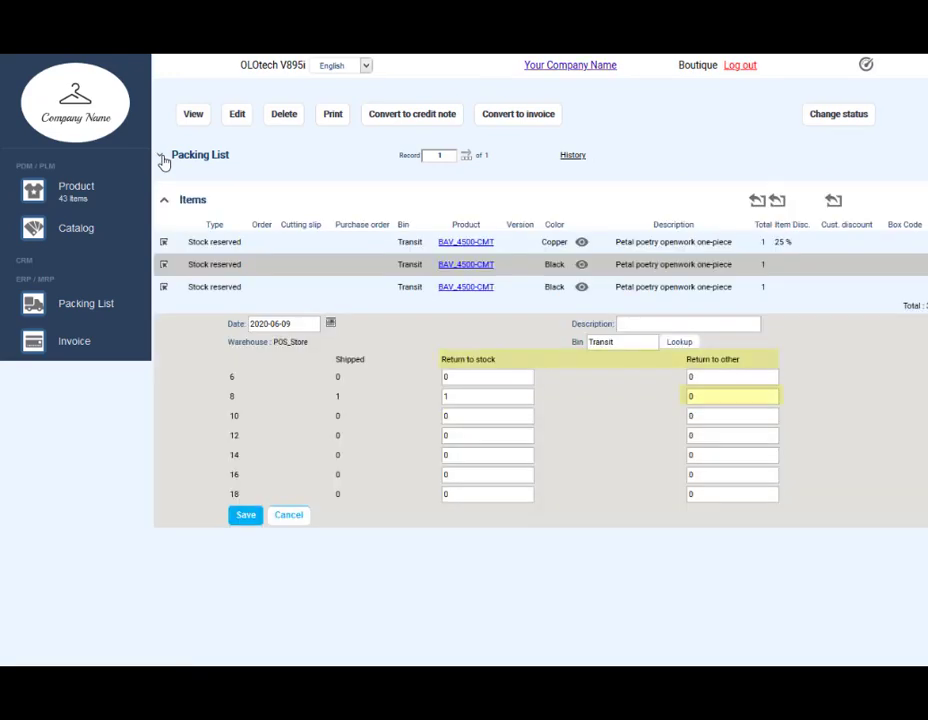
{"action": "left_click", "coordinate": [247, 516]}
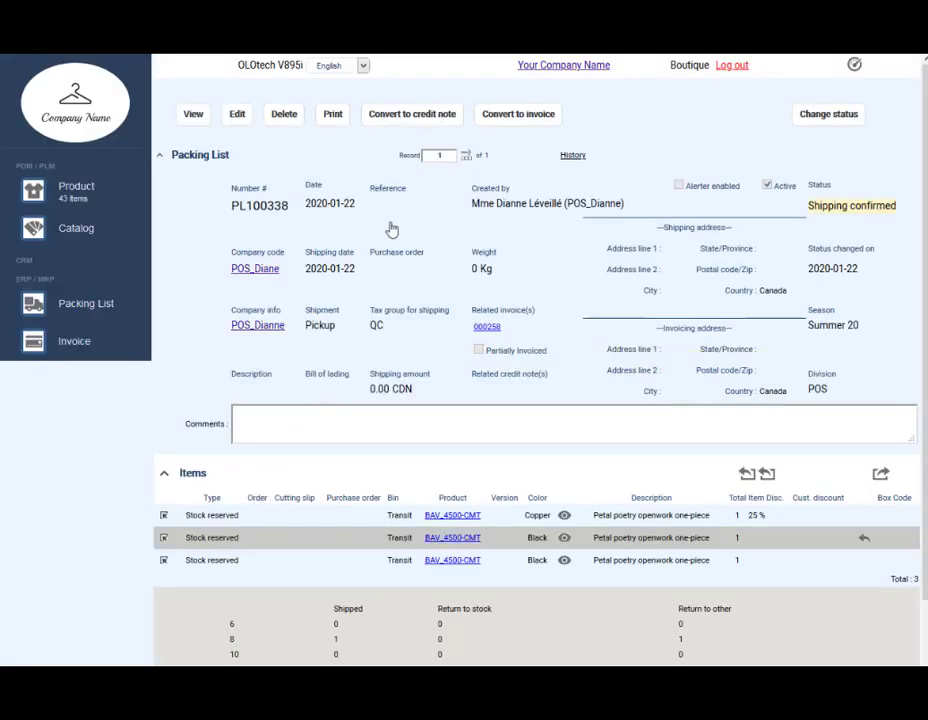
Step: Convert the packing list into credit note 000020 and set its status to Confirmed
{"action": "left_click", "coordinate": [444, 116]}
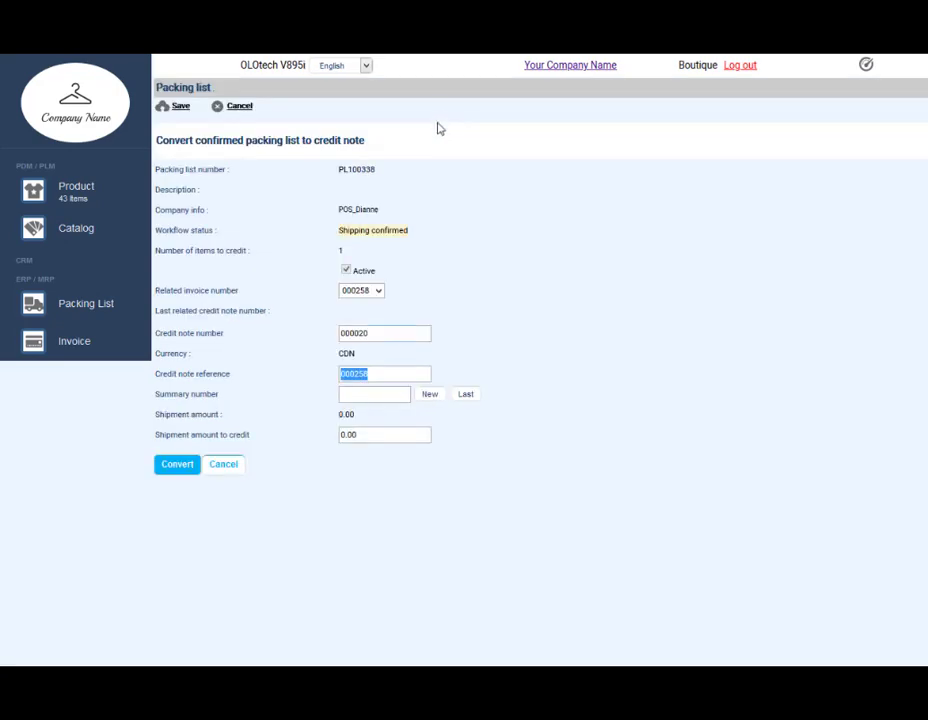
{"action": "left_click", "coordinate": [184, 469]}
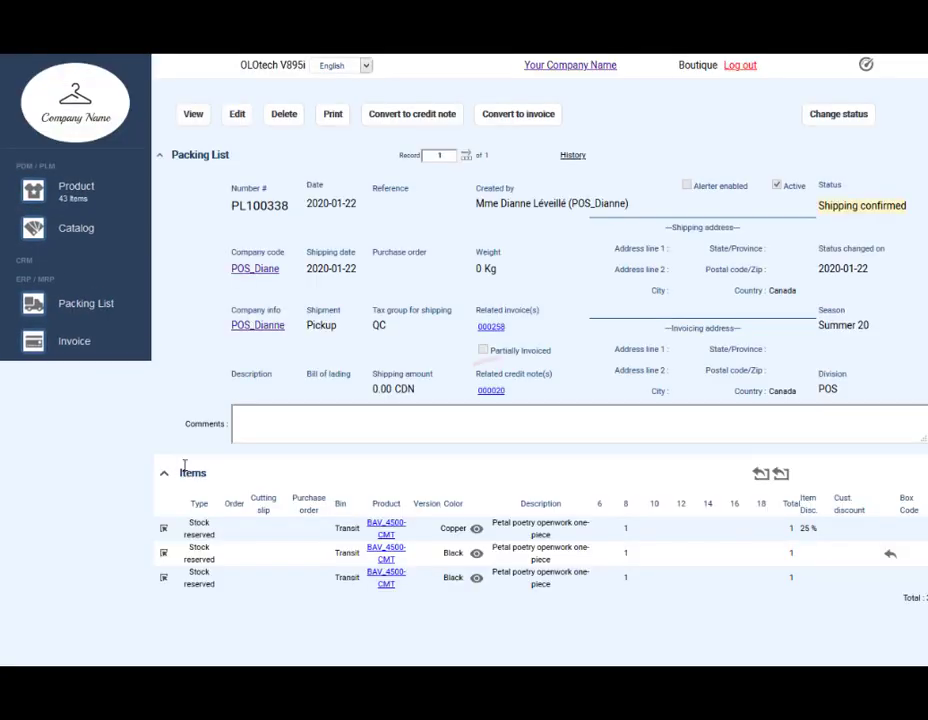
{"action": "left_click", "coordinate": [490, 391]}
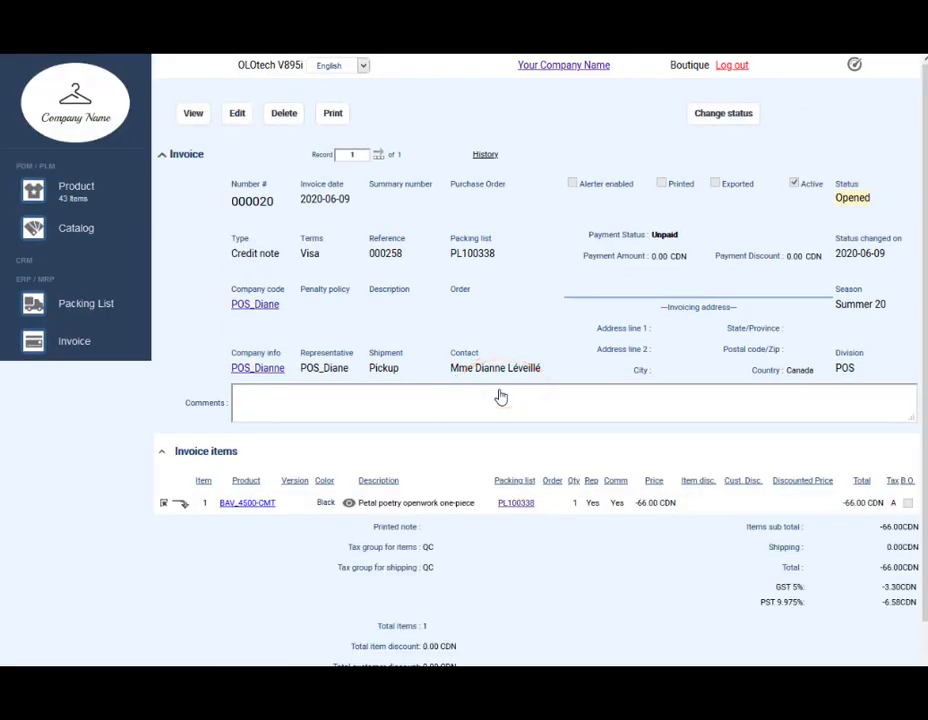
{"action": "left_click", "coordinate": [733, 117]}
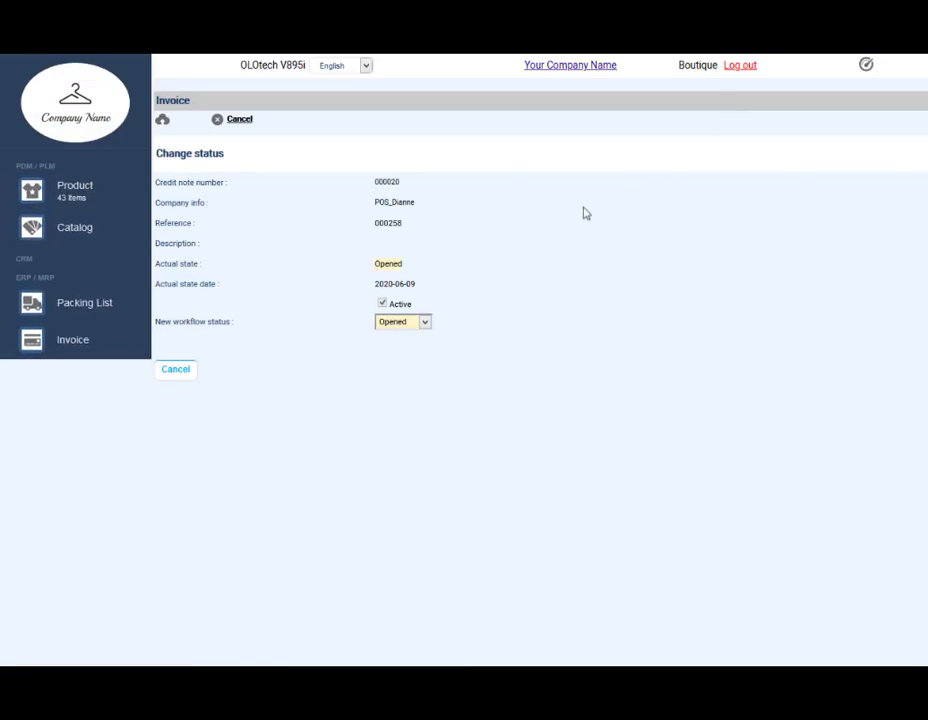
{"action": "left_click", "coordinate": [408, 323]}
{"action": "left_click", "coordinate": [408, 353]}
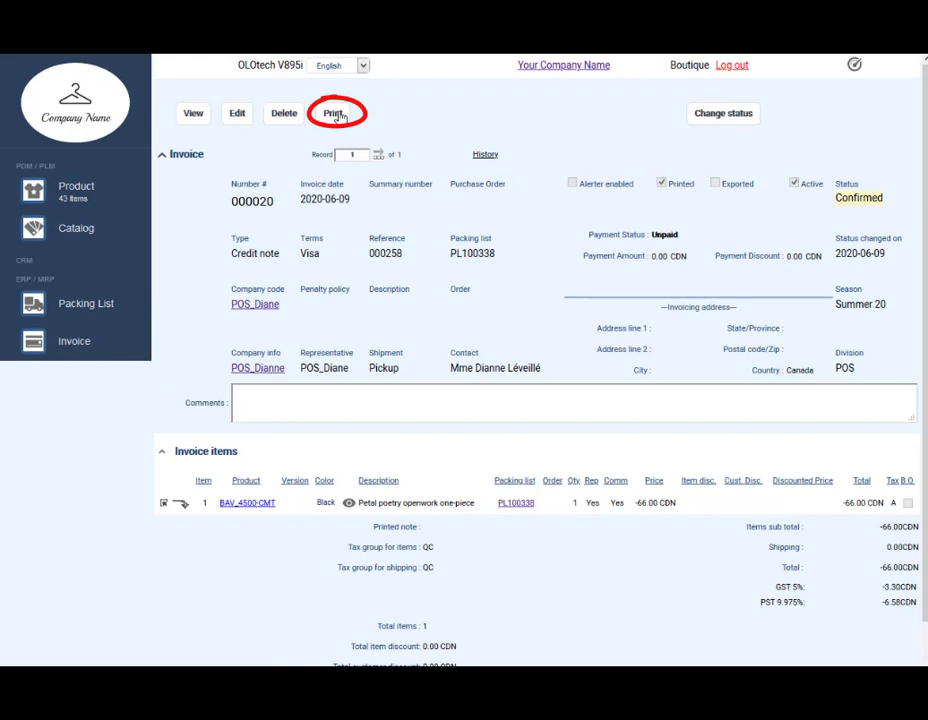
Step: Print the credit note receipt as a PDF and save new packing list PL100362
{"action": "left_click", "coordinate": [338, 114]}
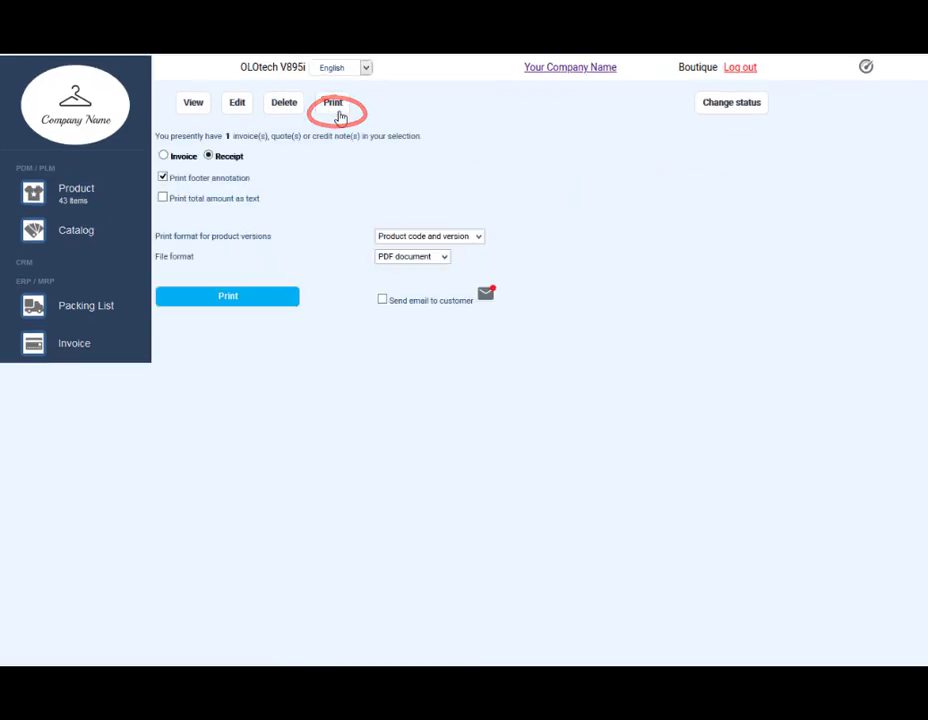
{"action": "left_click", "coordinate": [226, 297]}
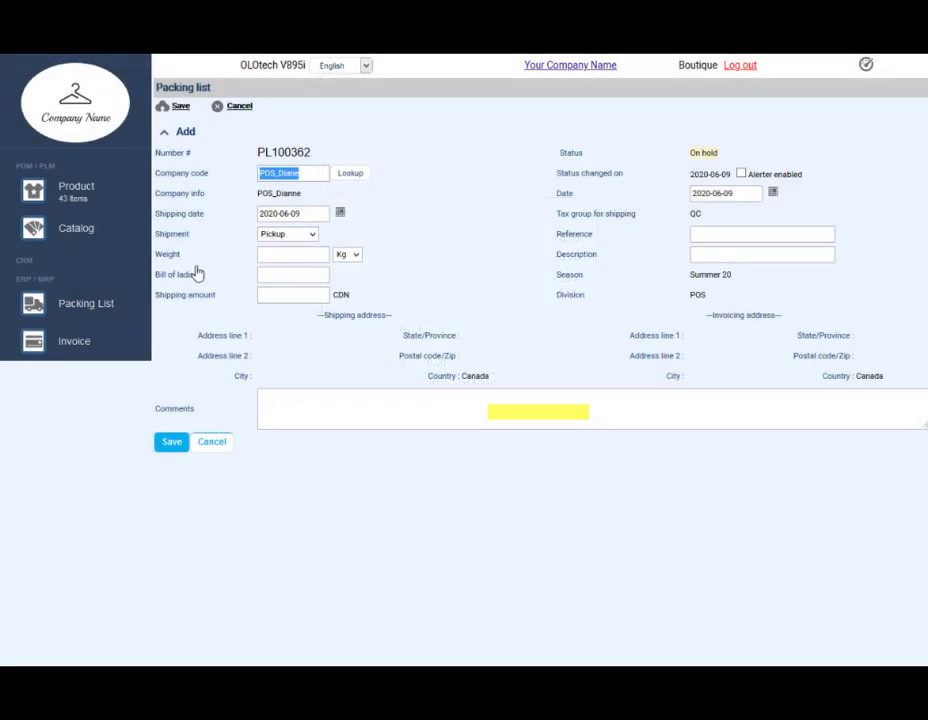
{"action": "left_click", "coordinate": [177, 441]}
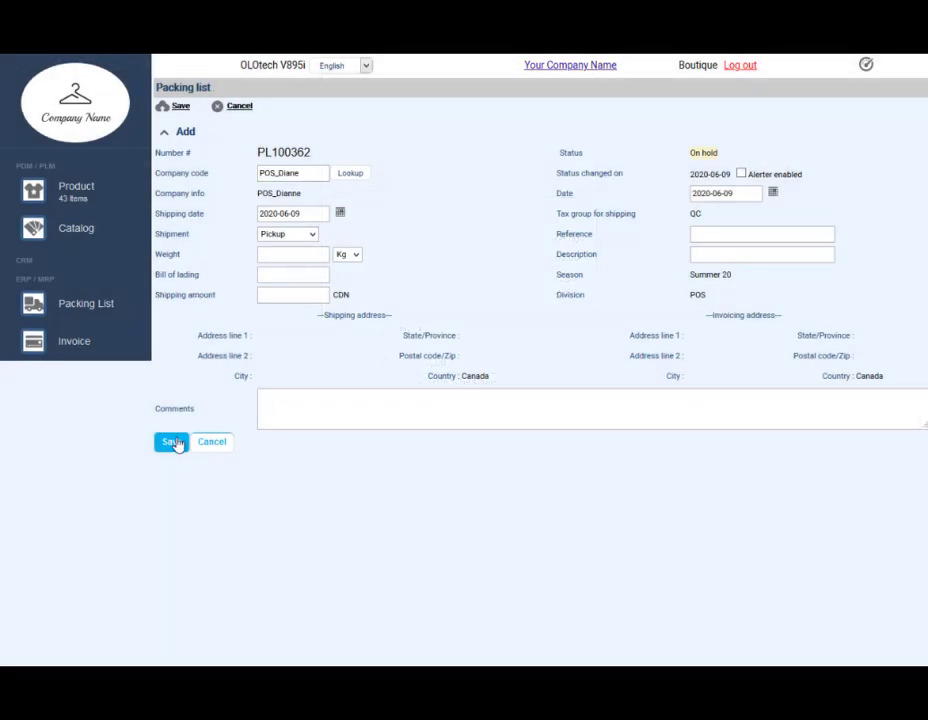
Step: Validate the packing list's bar codes and go to its payment page
{"action": "scroll", "coordinate": [179, 443], "scroll_direction": "down", "scroll_amount": 3}
{"action": "left_click", "coordinate": [197, 622]}
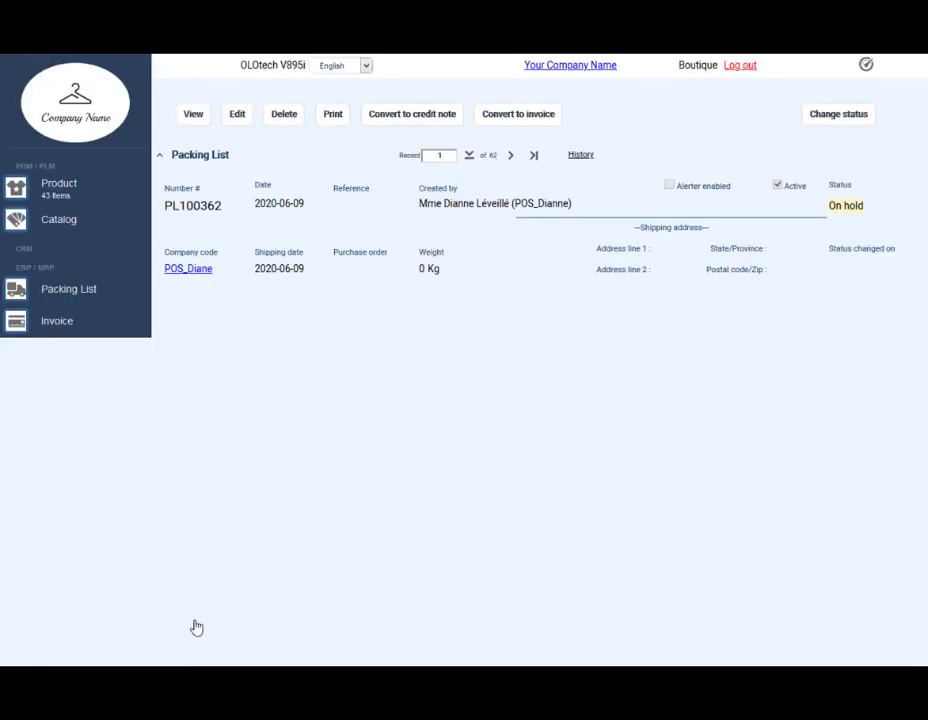
{"action": "scroll", "coordinate": [197, 627], "scroll_direction": "down", "scroll_amount": 3}
{"action": "left_click", "coordinate": [230, 655]}
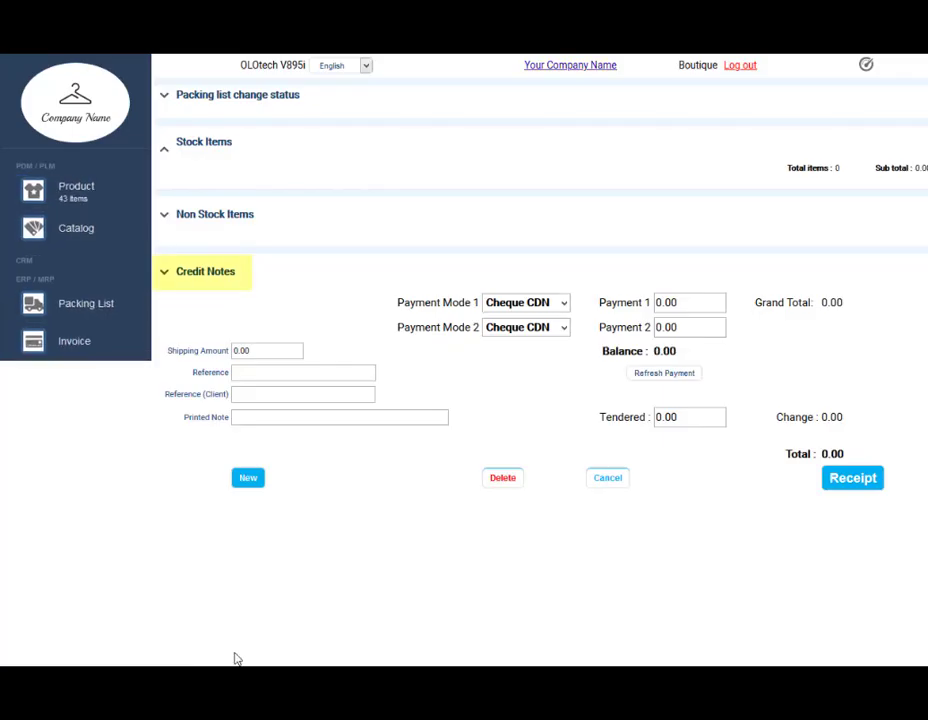
Step: Apply credit note 000021 for 75.88 and issue the 0.00-total receipt
{"action": "left_click", "coordinate": [167, 275]}
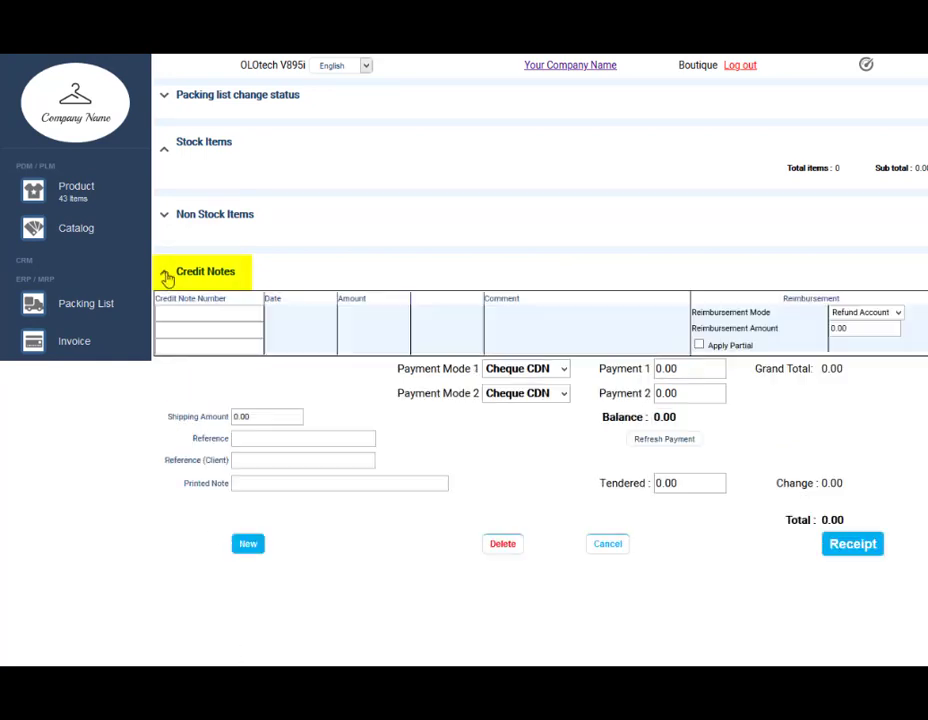
{"action": "left_click", "coordinate": [194, 311]}
{"action": "type", "text": "0"}
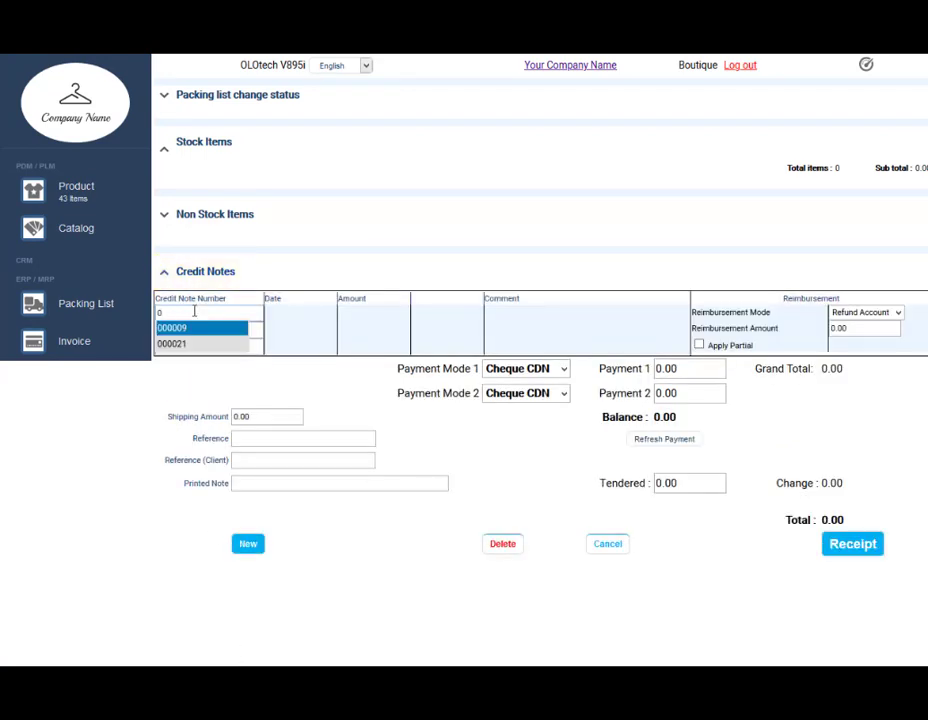
{"action": "left_click", "coordinate": [196, 344]}
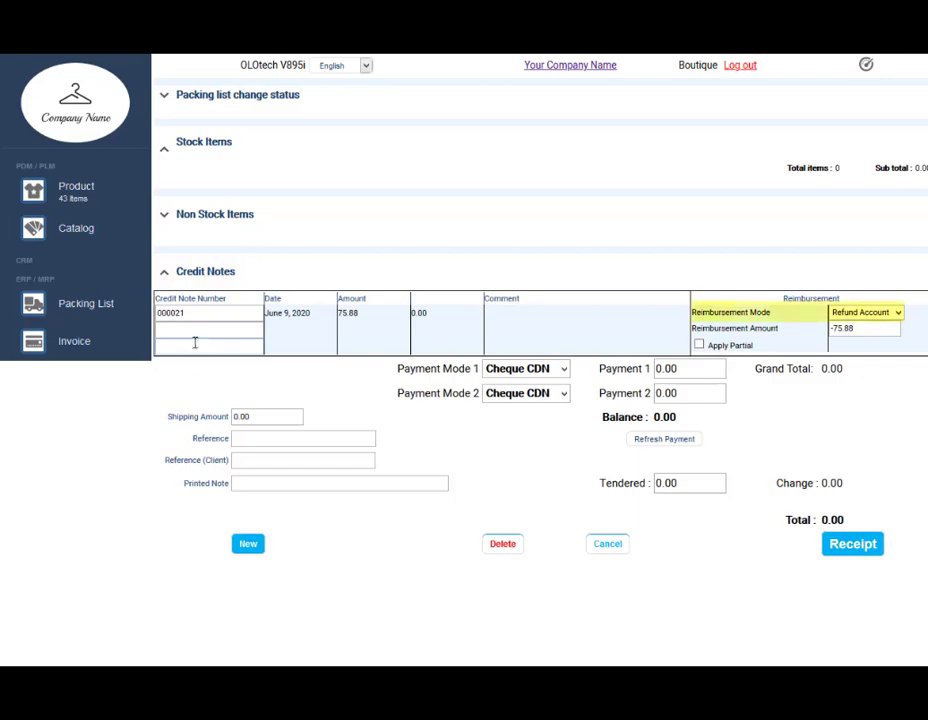
{"action": "left_click", "coordinate": [855, 545]}
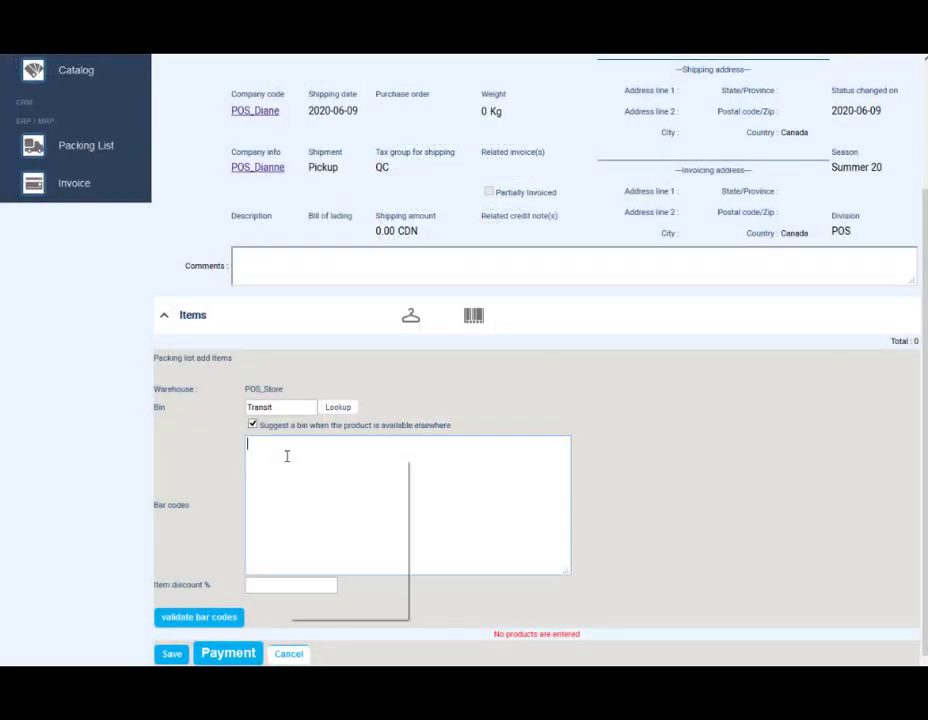
{"action": "right_click", "coordinate": [287, 457]}
{"action": "left_click", "coordinate": [378, 520]}
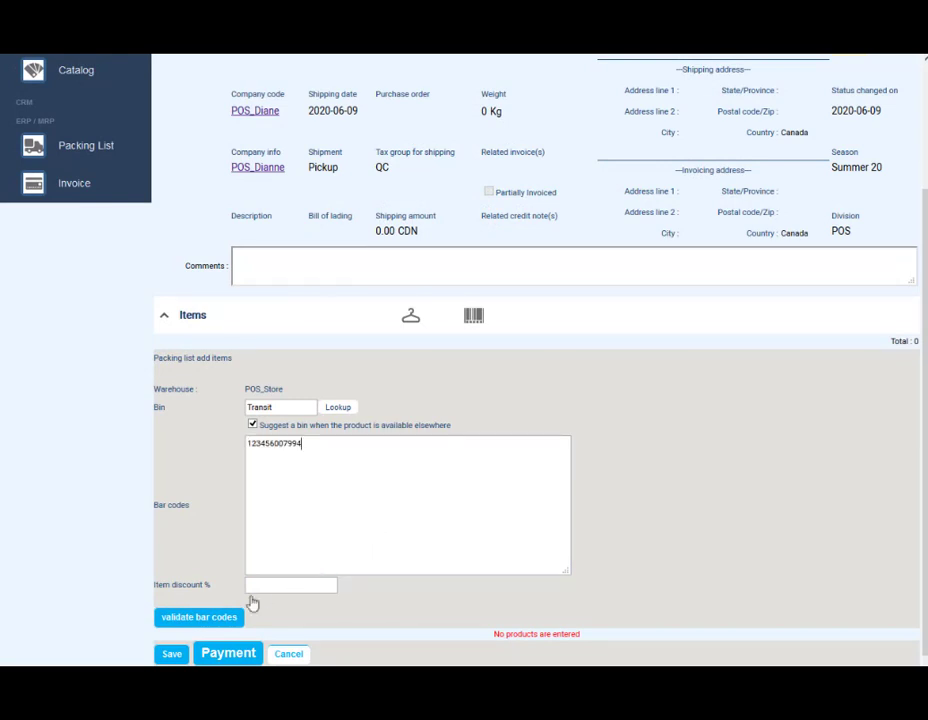
{"action": "left_click", "coordinate": [199, 617]}
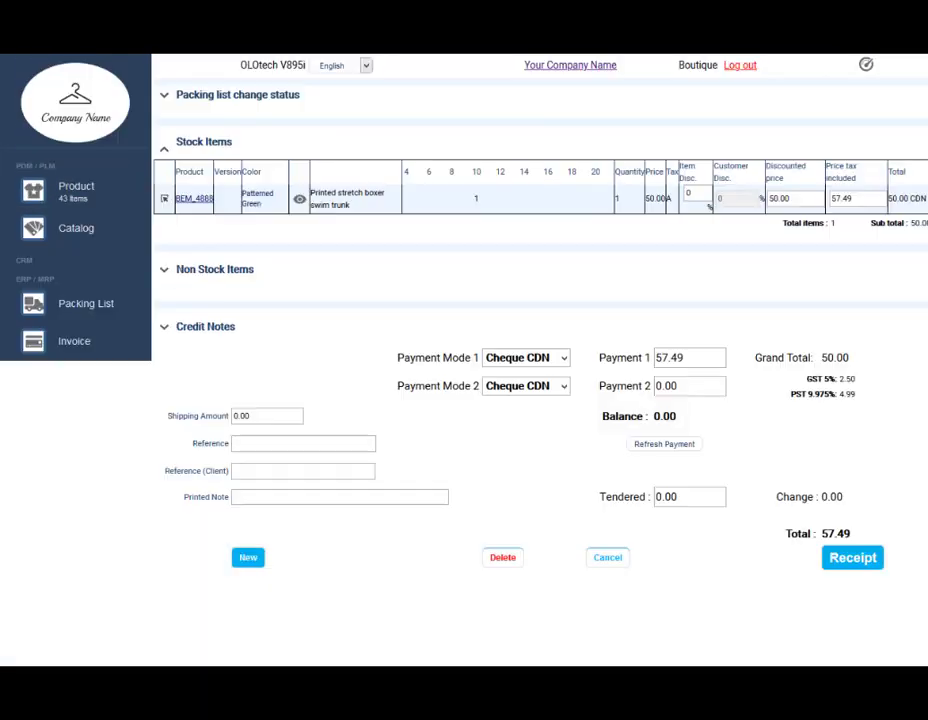
Step: Add a non-stock 'alteration' line with quantity 1 at price 15
{"action": "left_click", "coordinate": [168, 276]}
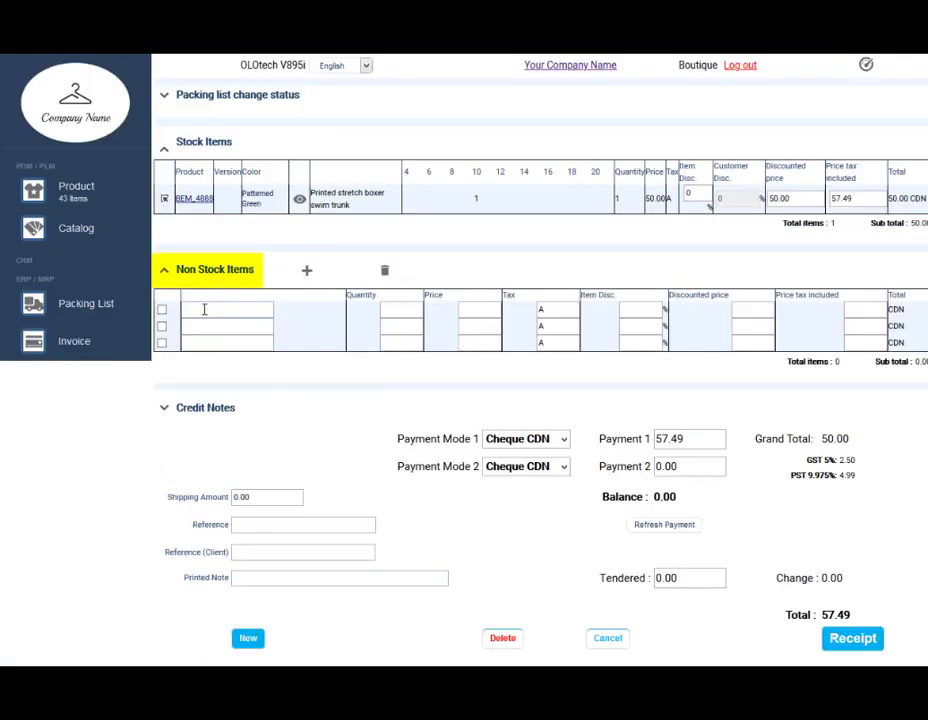
{"action": "type", "text": "1"}
{"action": "key", "text": "Tab"}
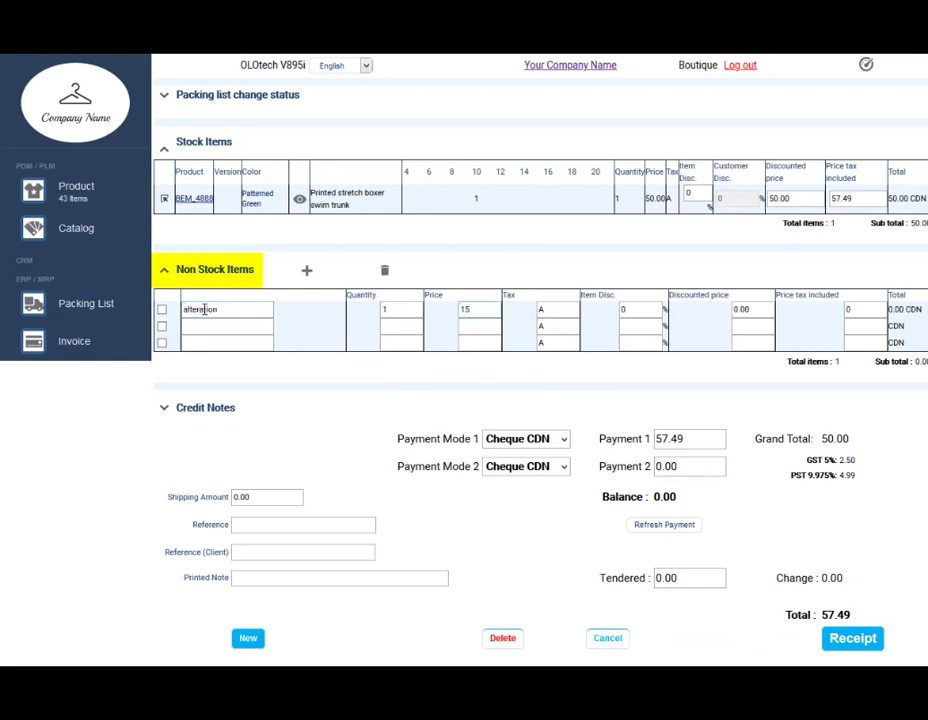
{"action": "type", "text": "15"}
{"action": "key", "text": "Tab"}
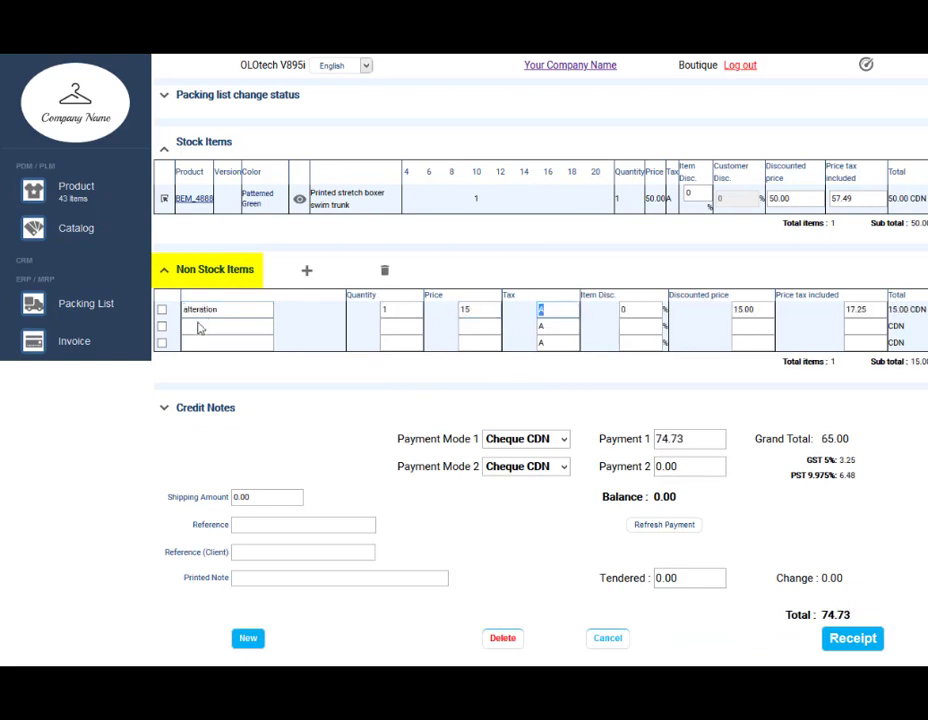
Step: Redeem credit note 000009 and set the reimbursement mode to Visa
{"action": "left_click", "coordinate": [164, 407]}
{"action": "left_click", "coordinate": [205, 449]}
{"action": "type", "text": "0"}
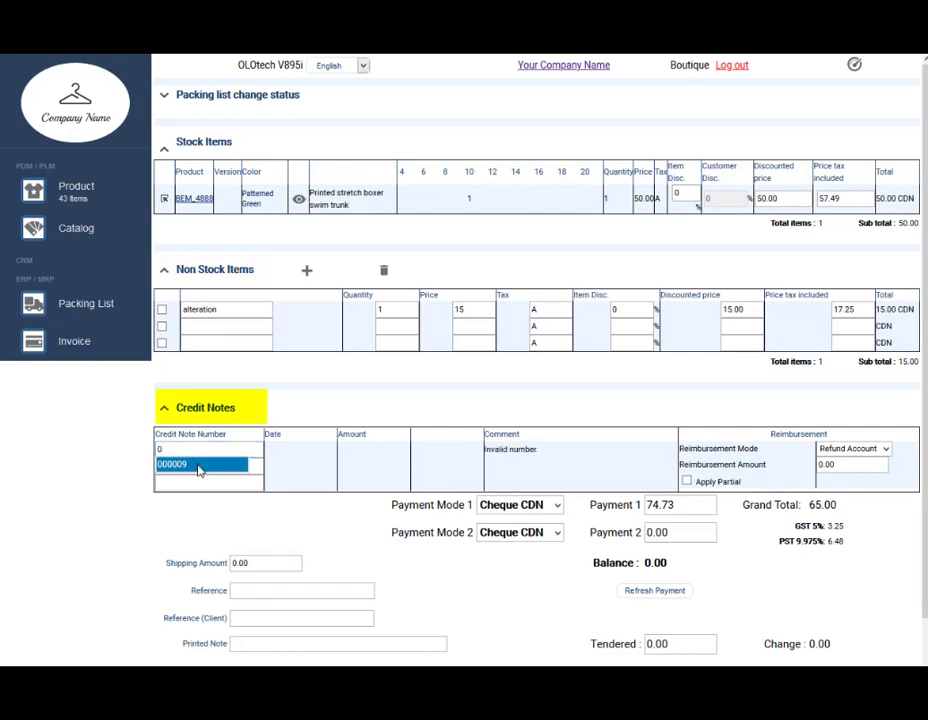
{"action": "left_click", "coordinate": [199, 465]}
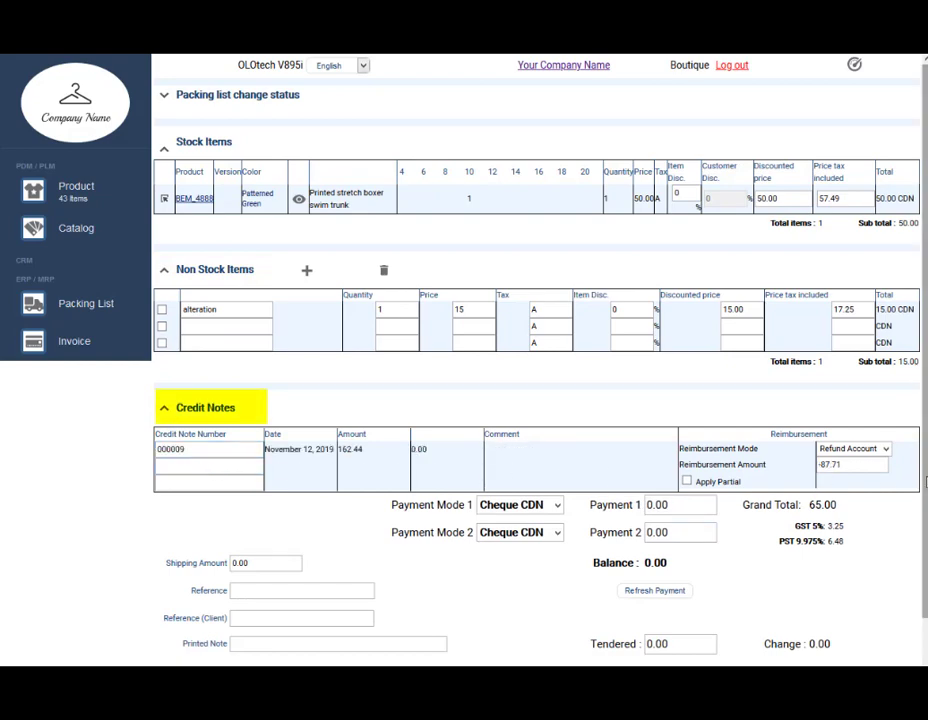
{"action": "scroll", "coordinate": [860, 500], "scroll_direction": "down", "scroll_amount": 1}
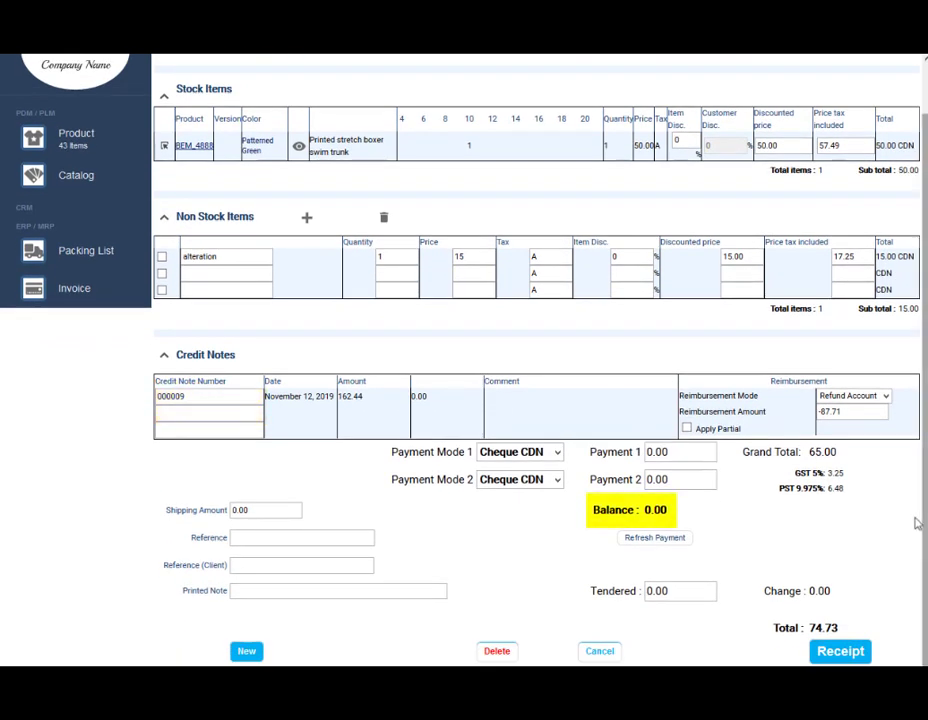
{"action": "left_click", "coordinate": [885, 397]}
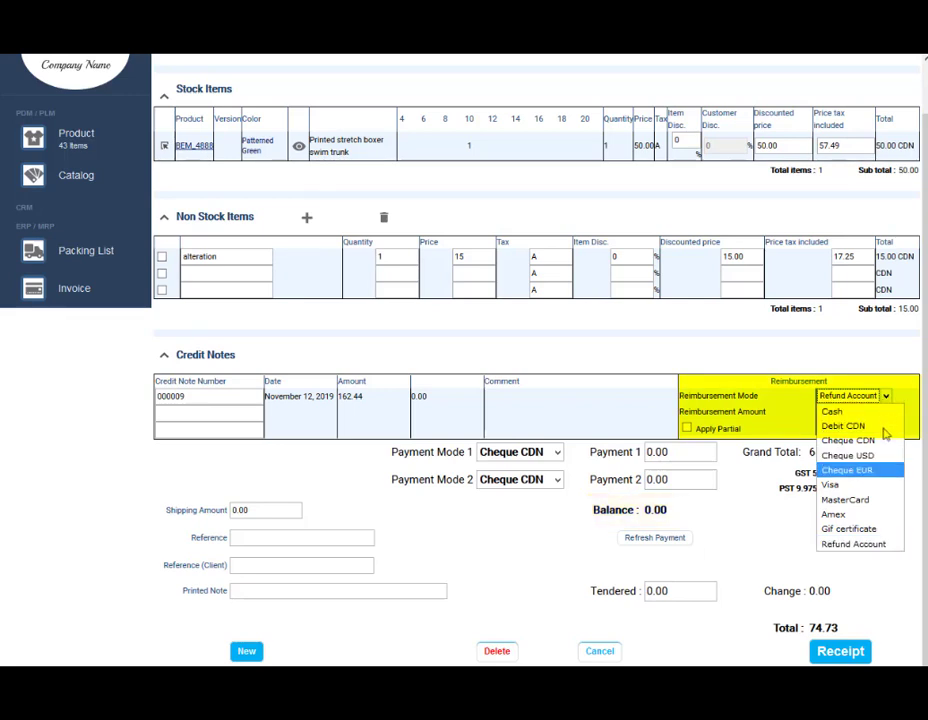
{"action": "left_click", "coordinate": [884, 486]}
Step: Enter 'final sale' as the printed note and the client's phone number as reference
{"action": "type", "text": "final sale"}
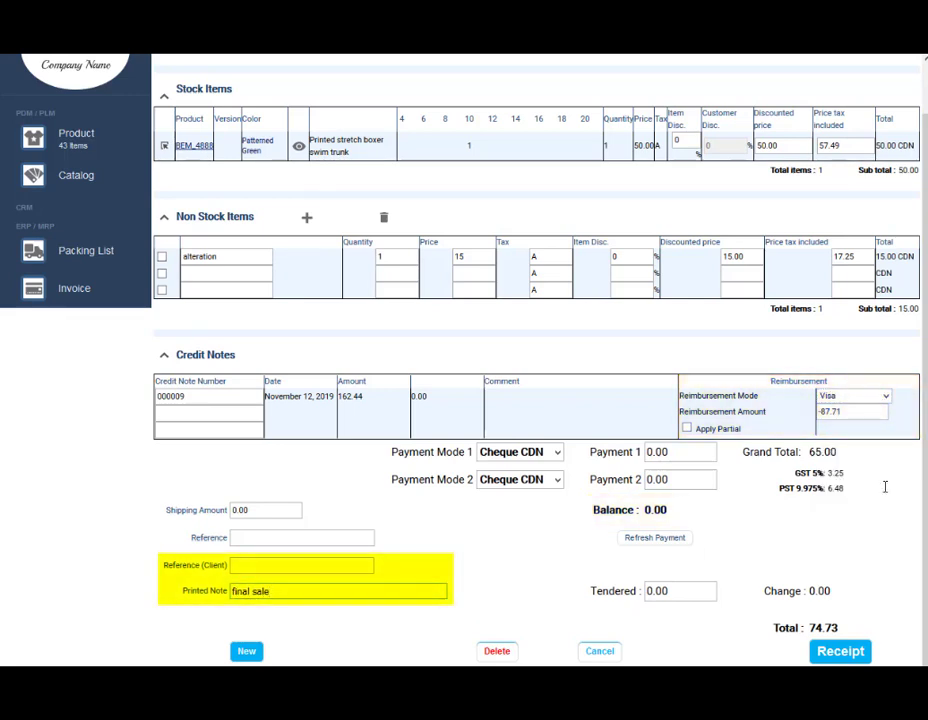
{"action": "key", "text": "Tab"}
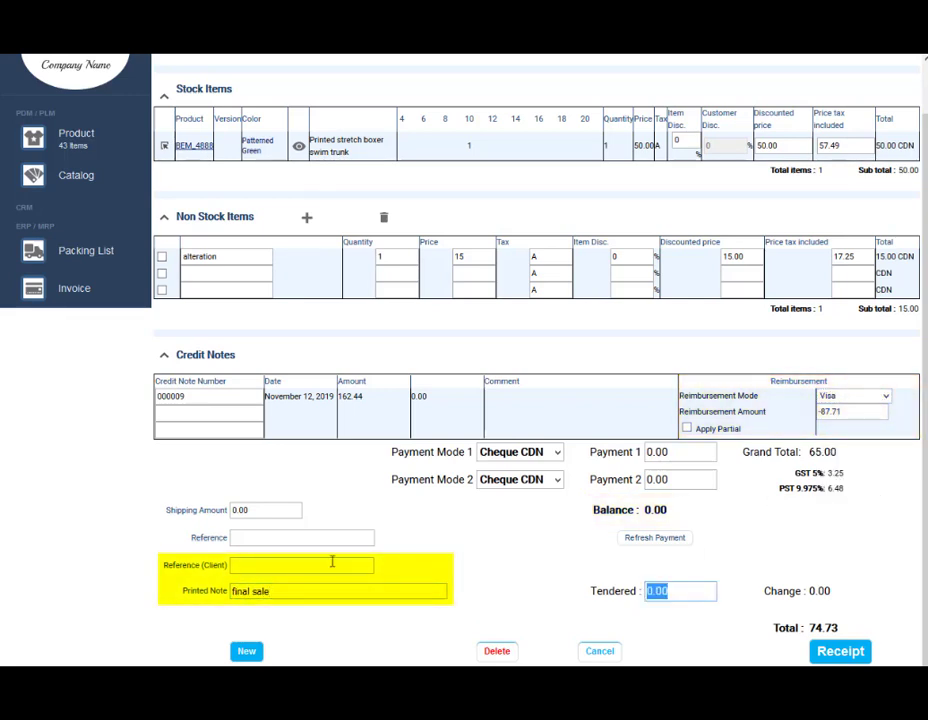
{"action": "left_click", "coordinate": [263, 566]}
{"action": "key", "text": "Tab"}
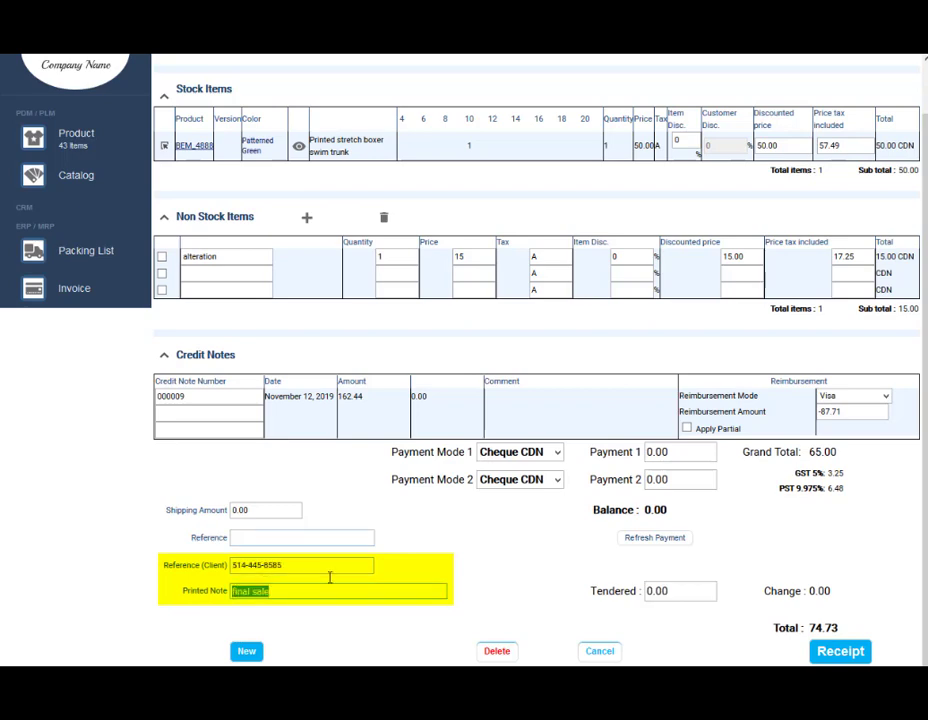
Step: Generate the receipt and print it with Send email to customer enabled
{"action": "left_click", "coordinate": [865, 645]}
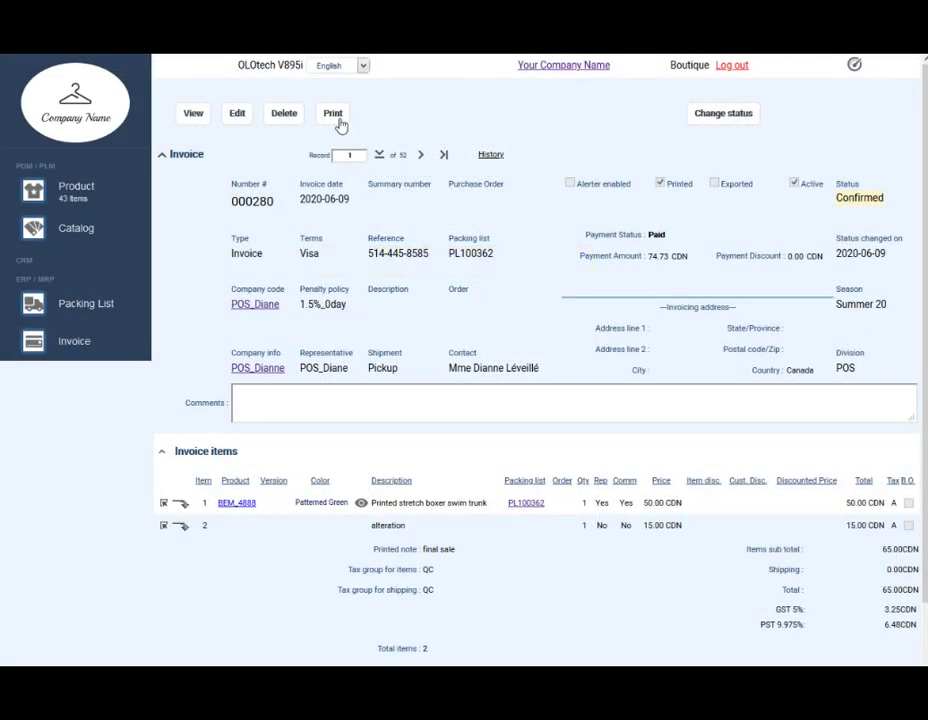
{"action": "left_click", "coordinate": [338, 118]}
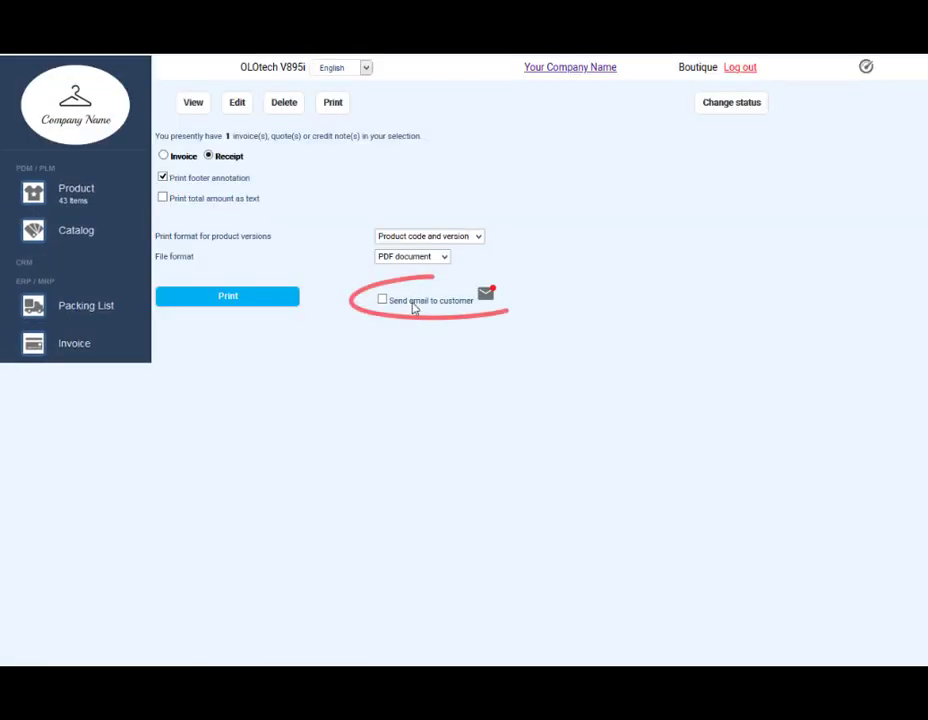
{"action": "left_click", "coordinate": [412, 304]}
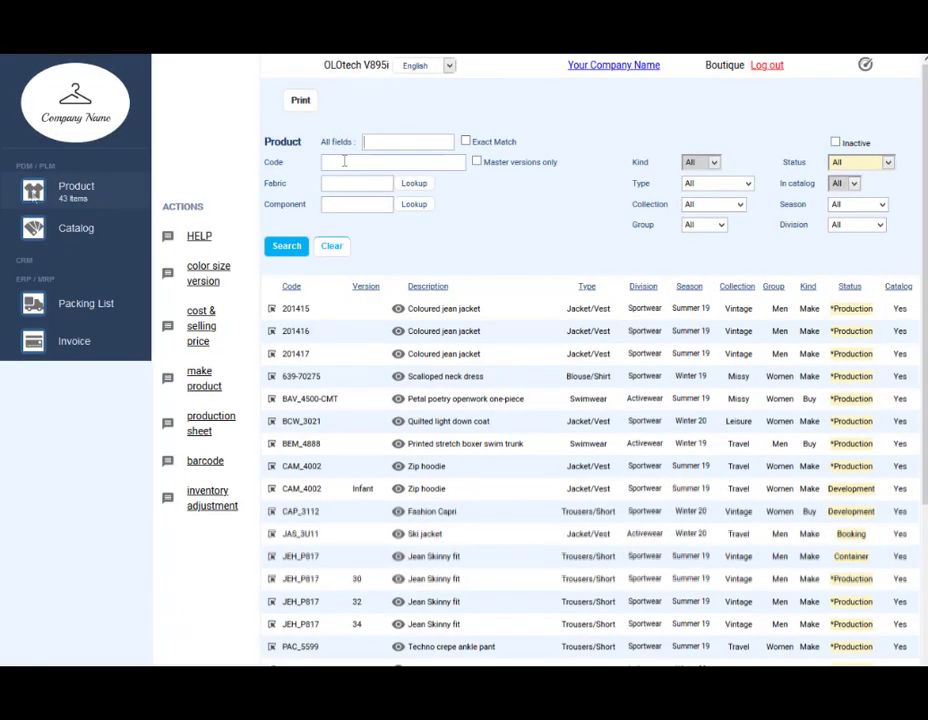
Step: Open product BAV_4500-CMT from its product code
{"action": "left_click", "coordinate": [344, 161]}
{"action": "type", "text": "b"}
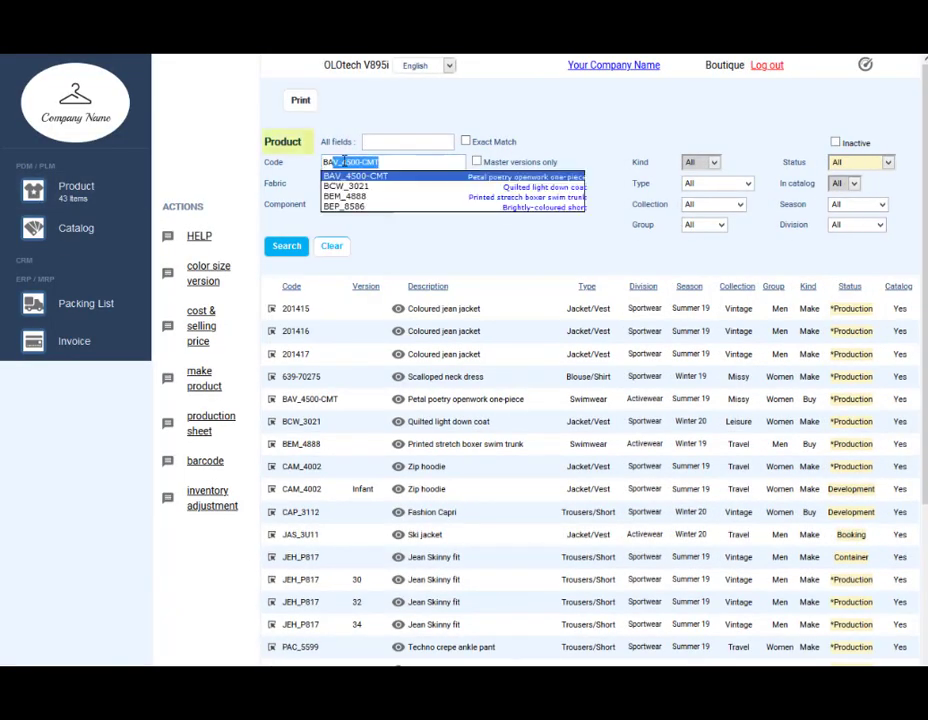
{"action": "type", "text": "av"}
{"action": "key", "text": "Return"}
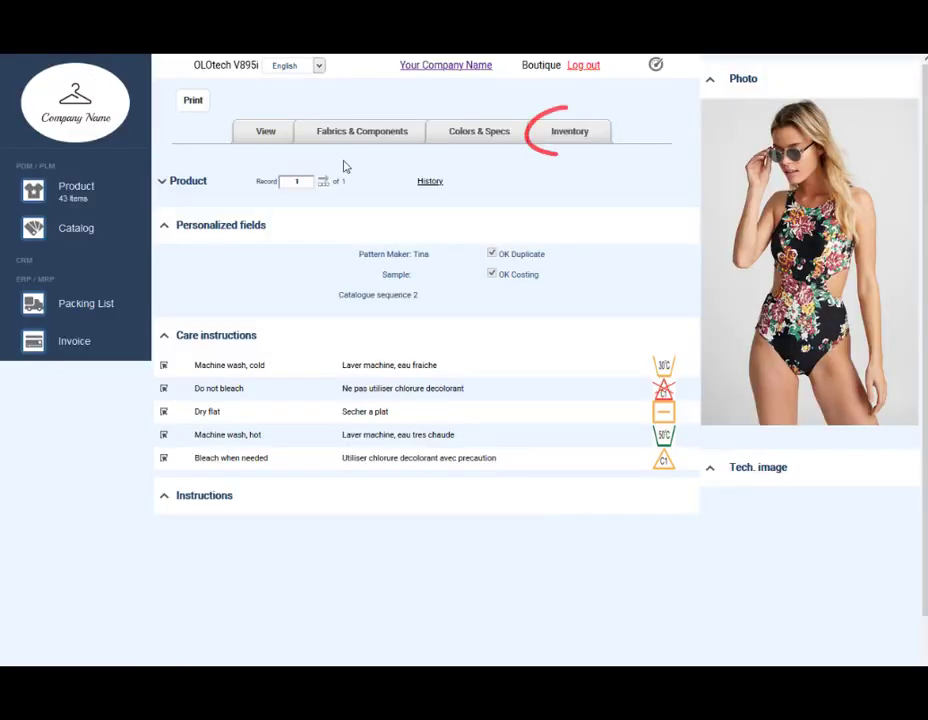
Step: Show its Main warehouse stock and the size breakdown for the Black colour
{"action": "left_click", "coordinate": [570, 139]}
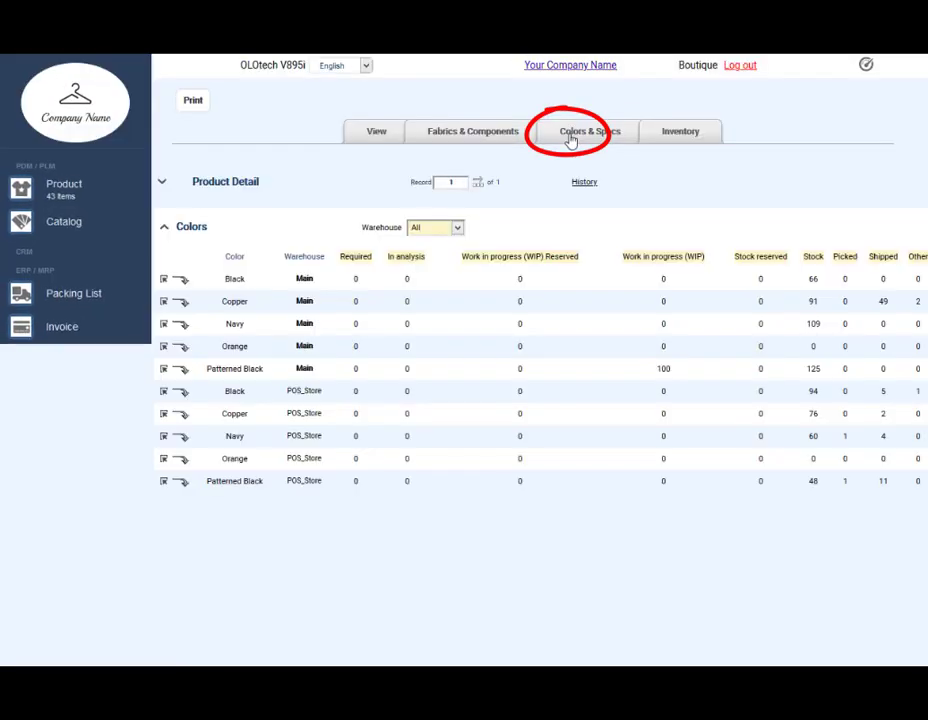
{"action": "left_click", "coordinate": [455, 228]}
{"action": "left_click", "coordinate": [440, 258]}
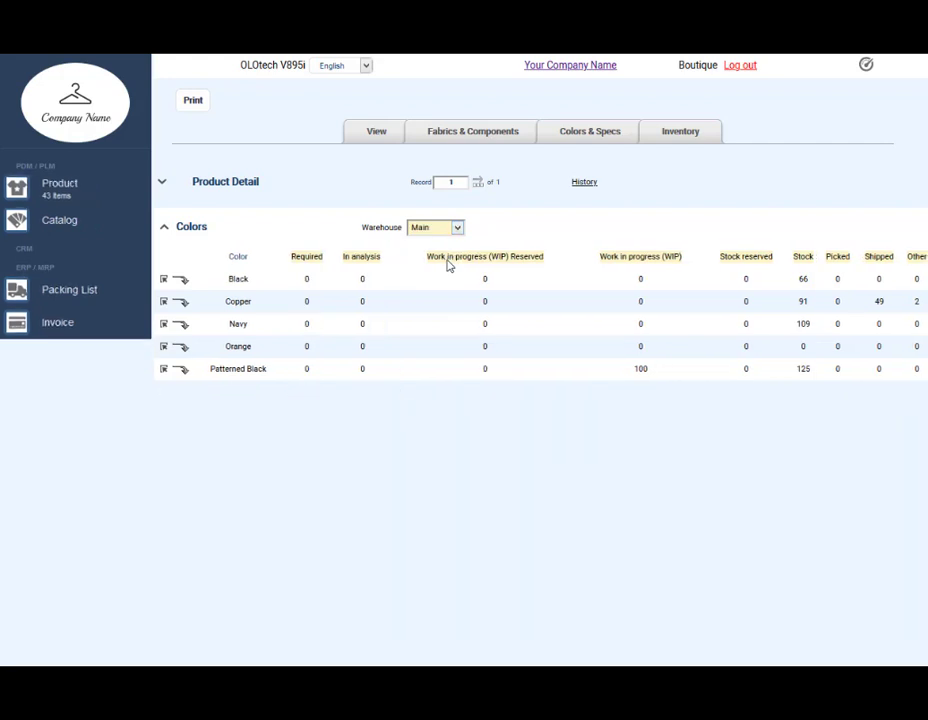
{"action": "left_click", "coordinate": [164, 284]}
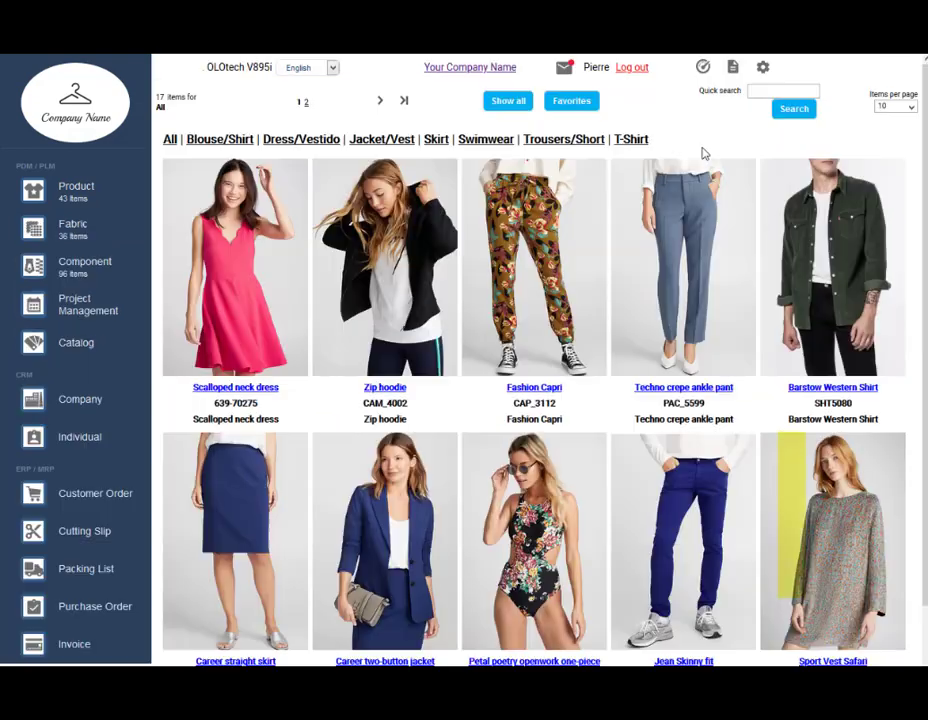
Step: Set the POS customer company's default discount to 14.795% and log out
{"action": "left_click", "coordinate": [96, 400]}
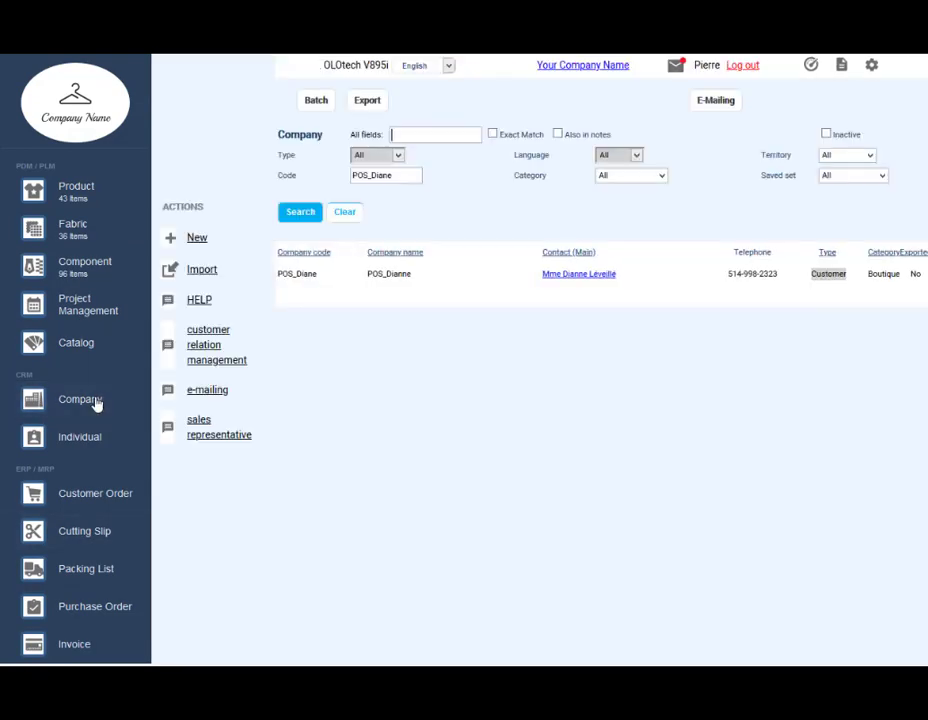
{"action": "left_click", "coordinate": [364, 285]}
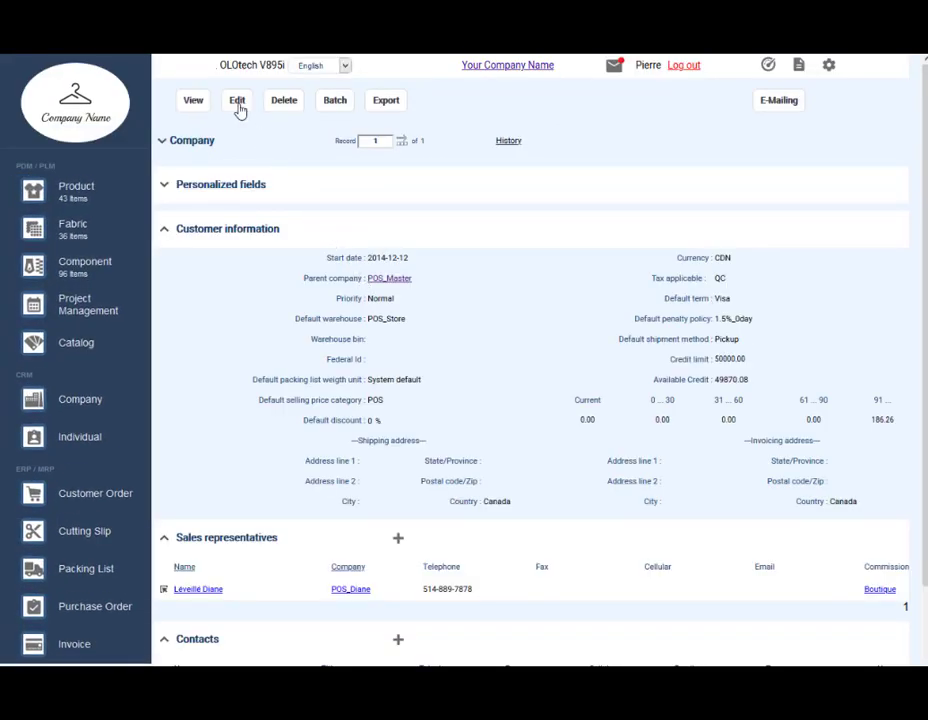
{"action": "left_click", "coordinate": [237, 102]}
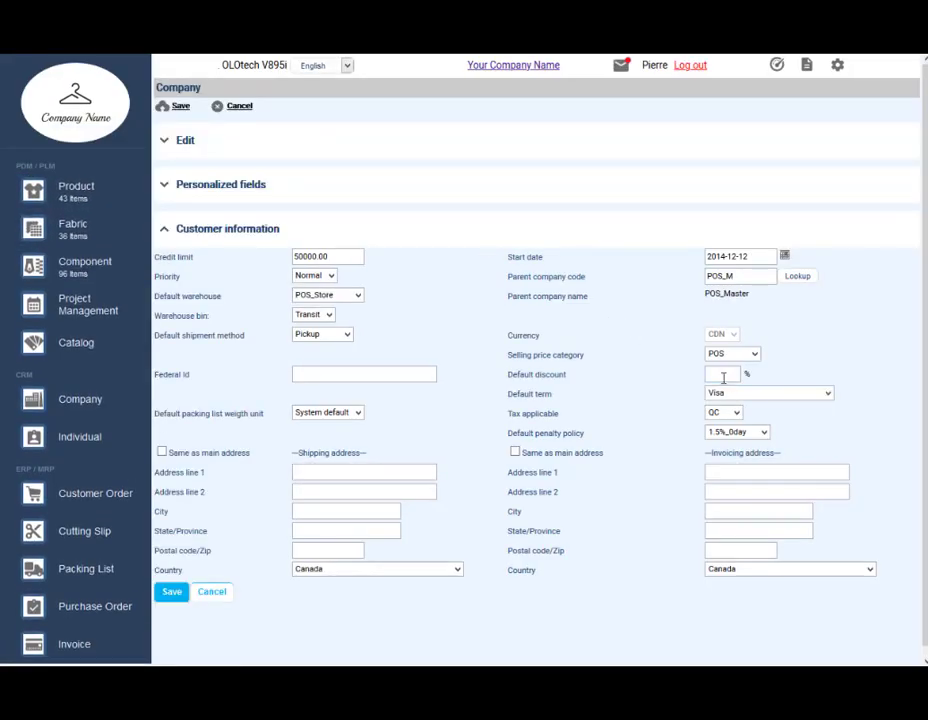
{"action": "left_click", "coordinate": [723, 377]}
{"action": "type", "text": "14.795"}
{"action": "key", "text": "Return"}
{"action": "left_click", "coordinate": [688, 66]}
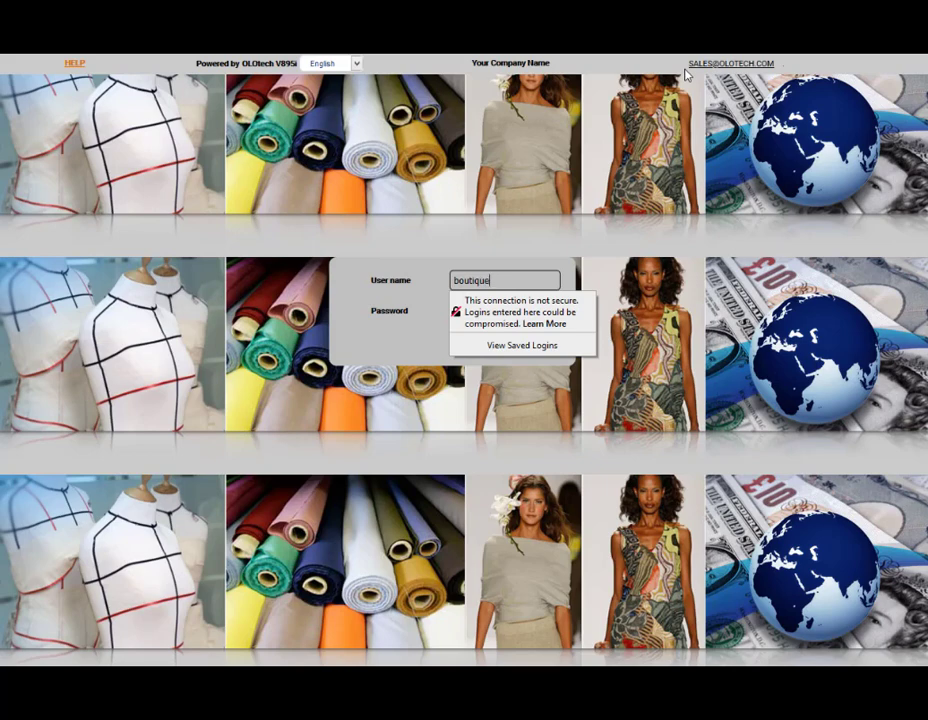
Step: Sign in, then create and save a new packing list with the pasted item barcode added
{"action": "key", "text": "Tab"}
{"action": "type", "text": "de"}
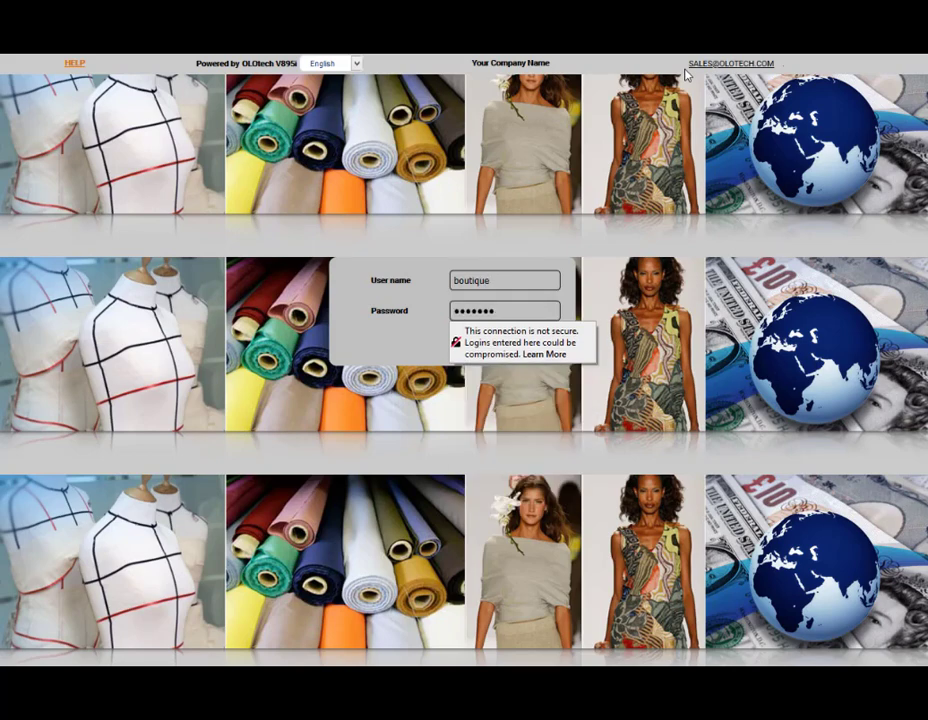
{"action": "key", "text": "Return"}
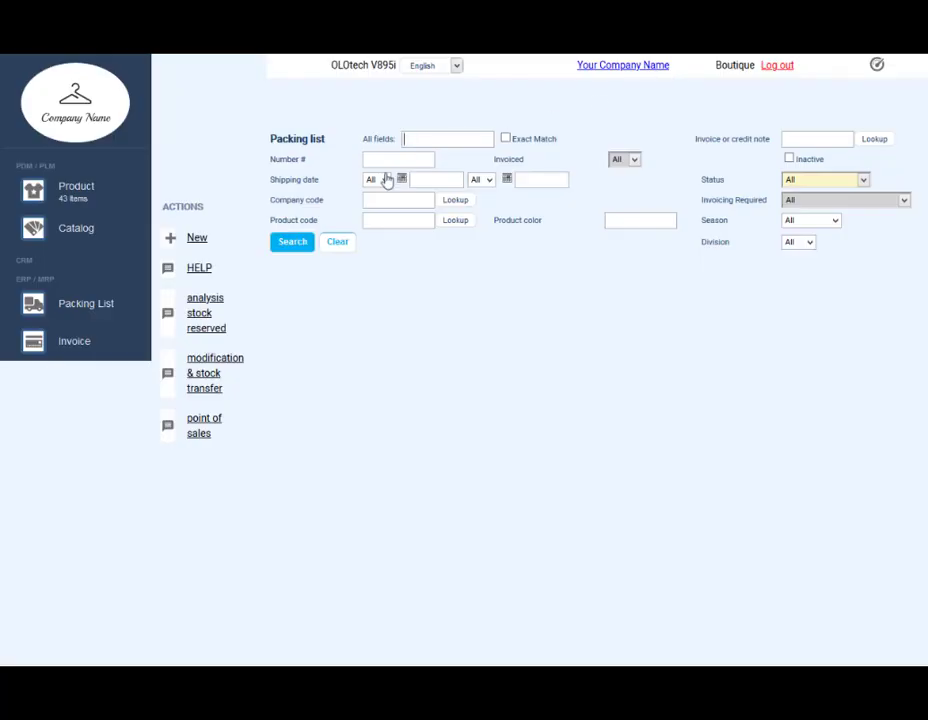
{"action": "left_click", "coordinate": [203, 240]}
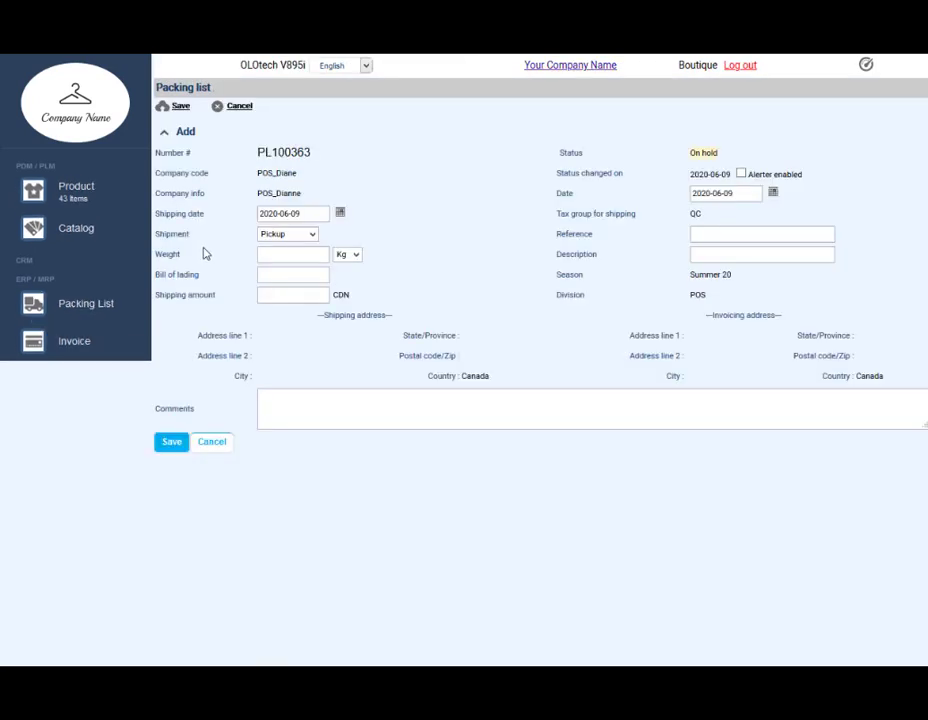
{"action": "left_click", "coordinate": [170, 442]}
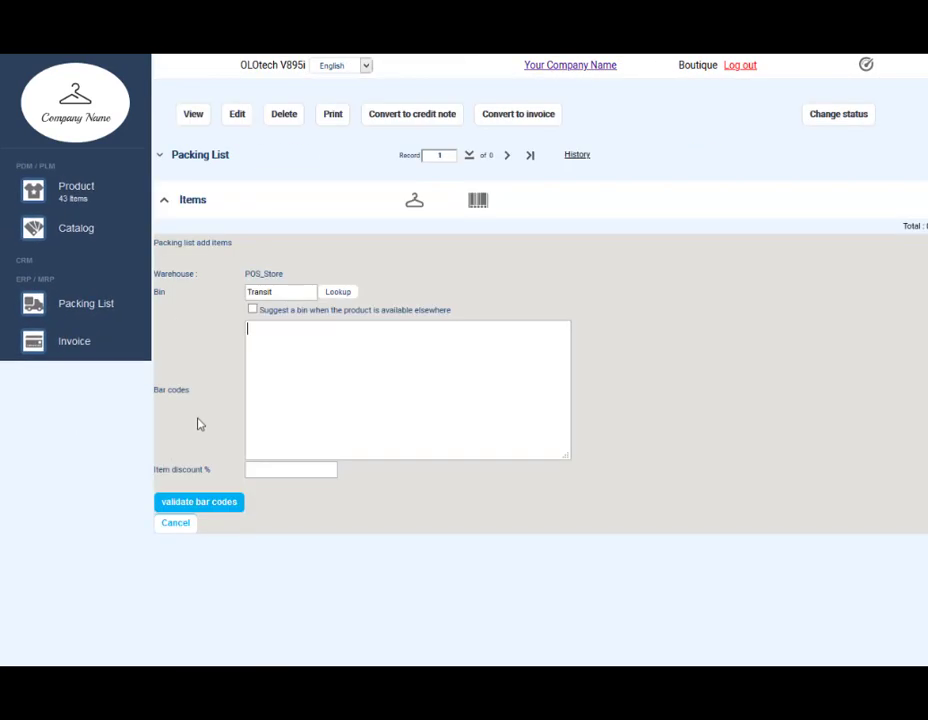
{"action": "right_click", "coordinate": [285, 346]}
{"action": "left_click", "coordinate": [338, 410]}
{"action": "left_click", "coordinate": [222, 504]}
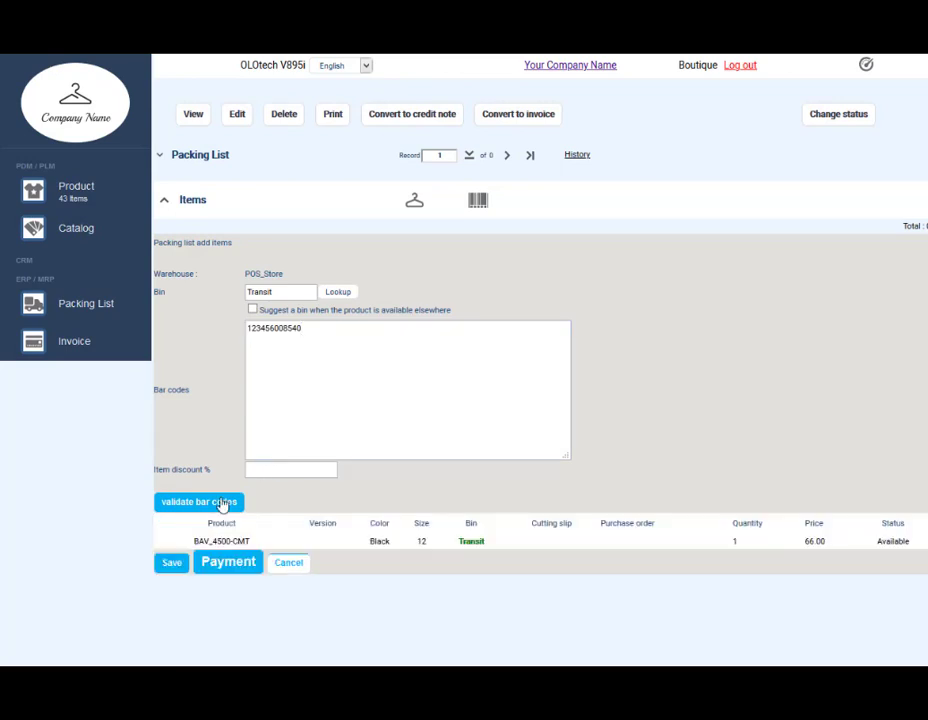
Step: At payment, set the item's discounted price to 52 and its tax-included price to 45
{"action": "left_click", "coordinate": [229, 563]}
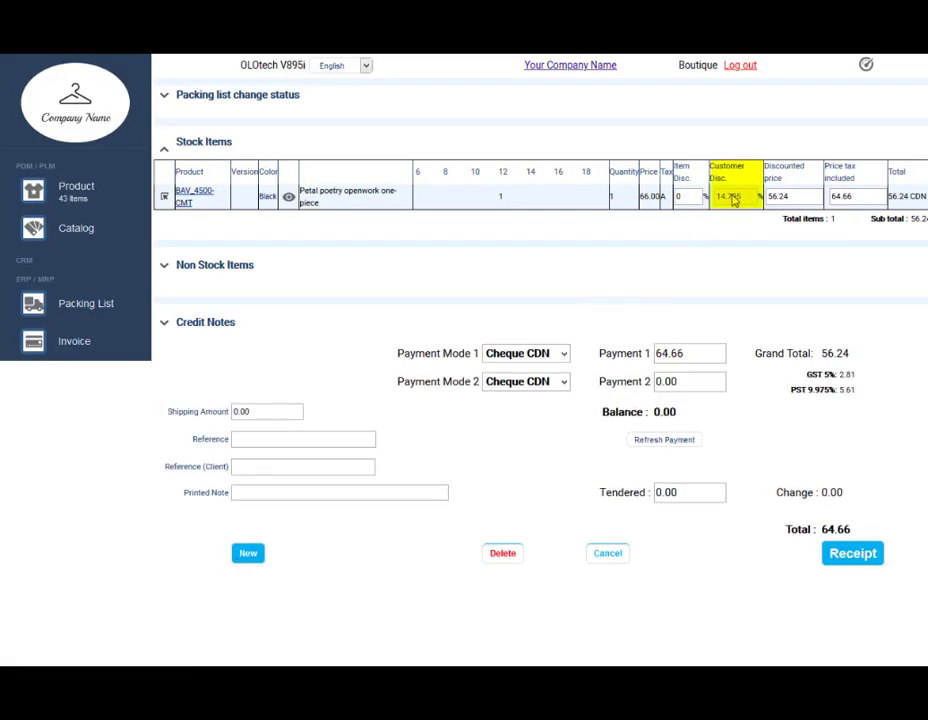
{"action": "left_click", "coordinate": [774, 197]}
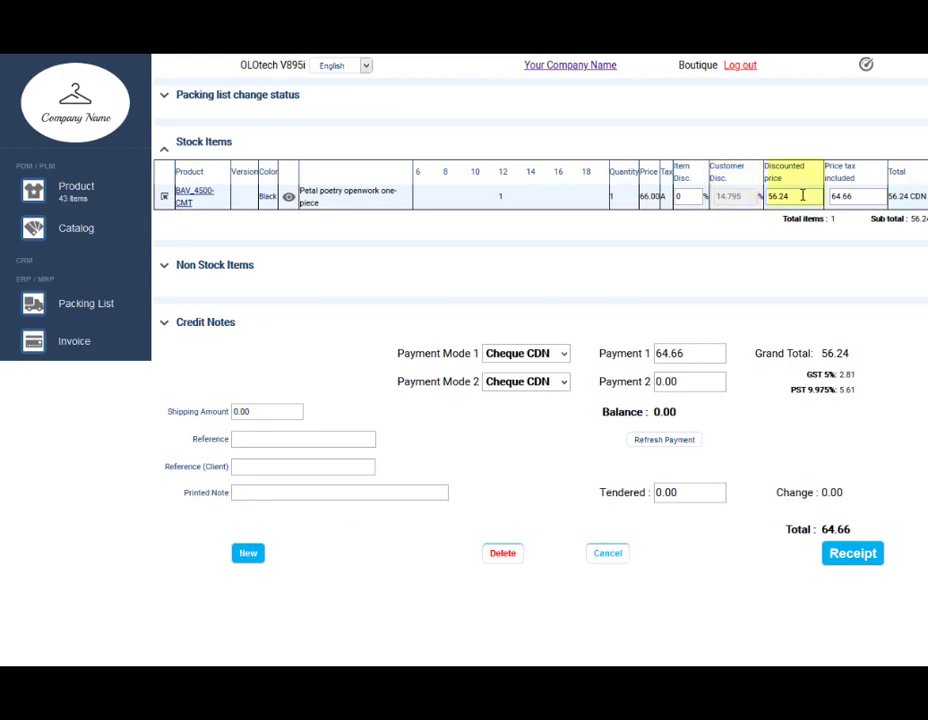
{"action": "type", "text": "52"}
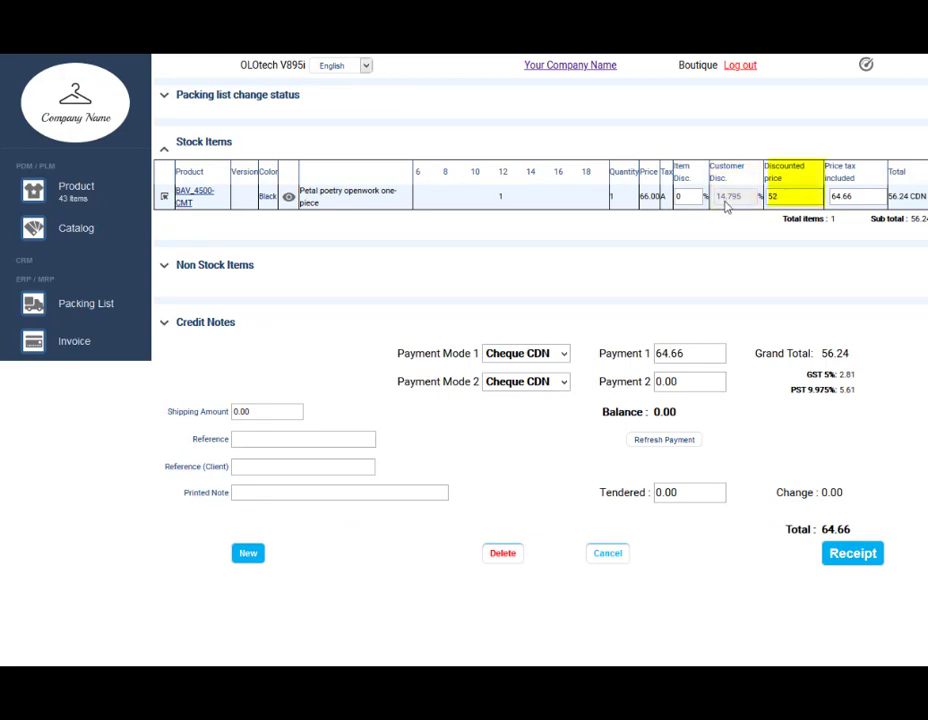
{"action": "key", "text": "Tab"}
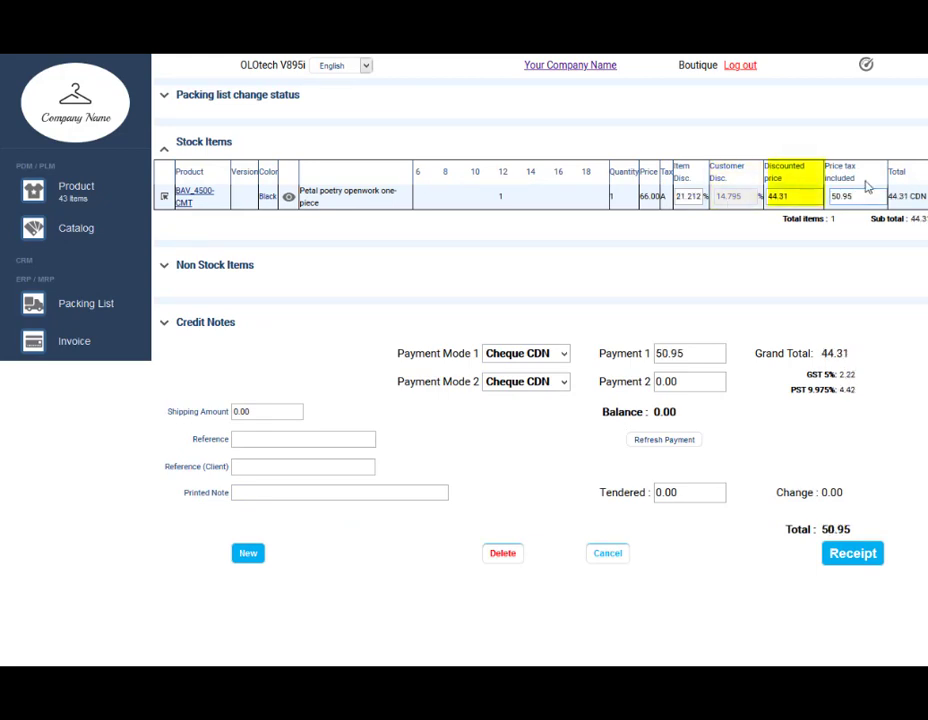
{"action": "left_click_drag", "start_coordinate": [864, 196], "coordinate": [811, 197]}
{"action": "type", "text": "45"}
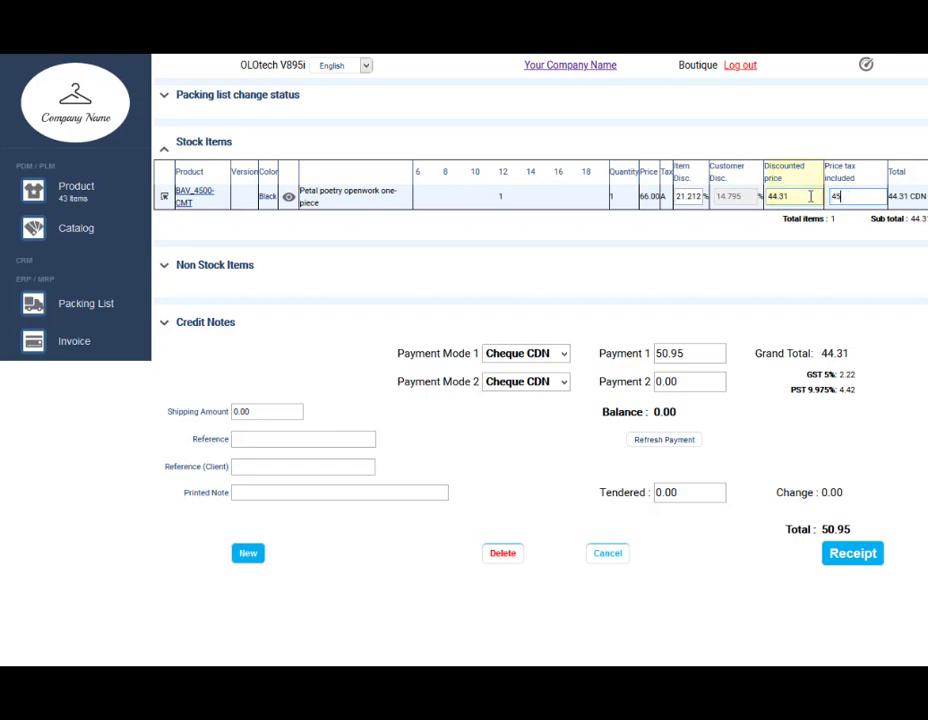
{"action": "key", "text": "Tab"}
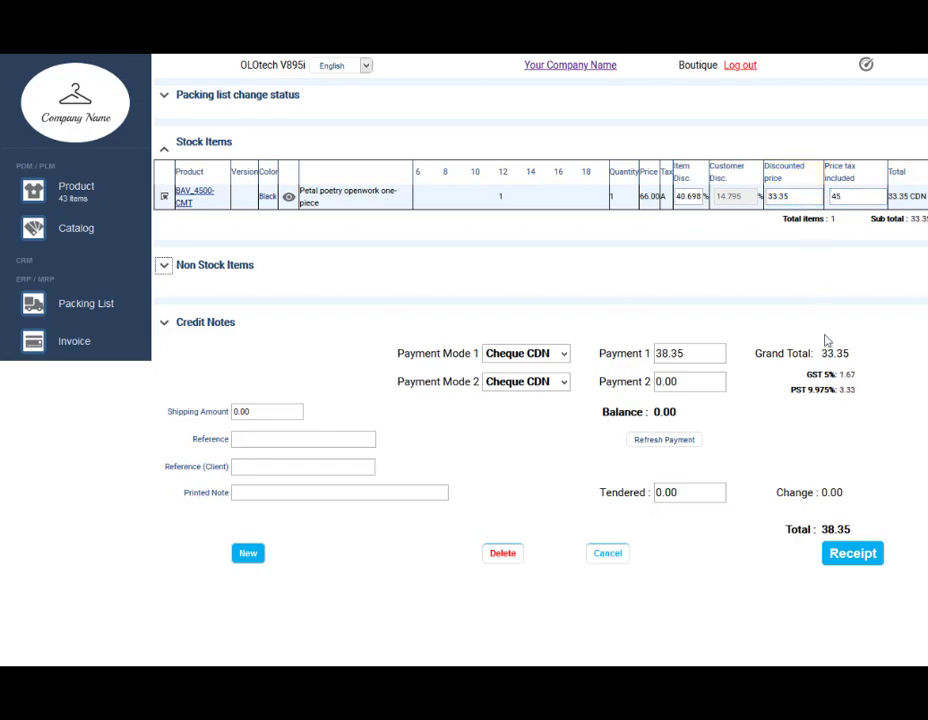
Step: Issue the sale's receipt and paste the customer's phone number into Invoice search
{"action": "left_click", "coordinate": [851, 558]}
{"action": "right_click", "coordinate": [402, 114]}
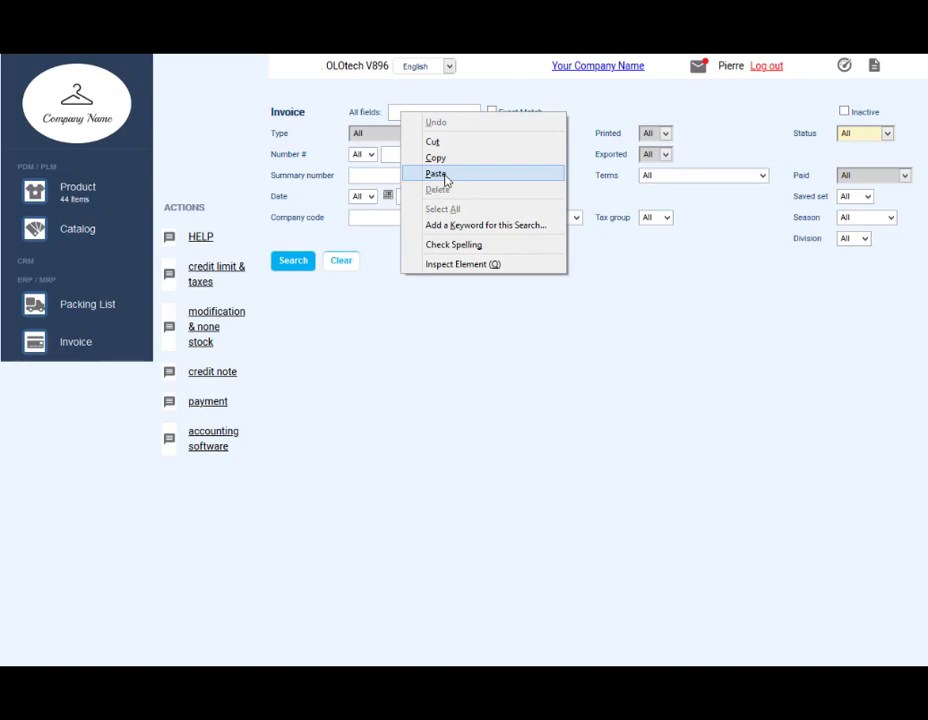
{"action": "left_click", "coordinate": [436, 174]}
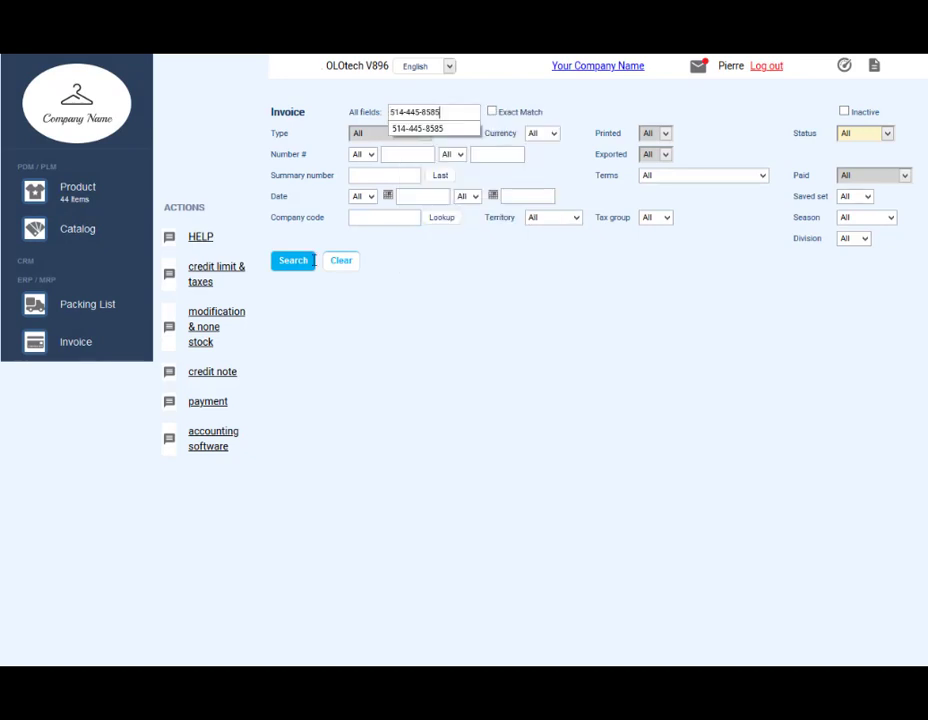
Step: Search invoices by the phone number, then enter the customer's company code on a new packing list
{"action": "left_click", "coordinate": [296, 264]}
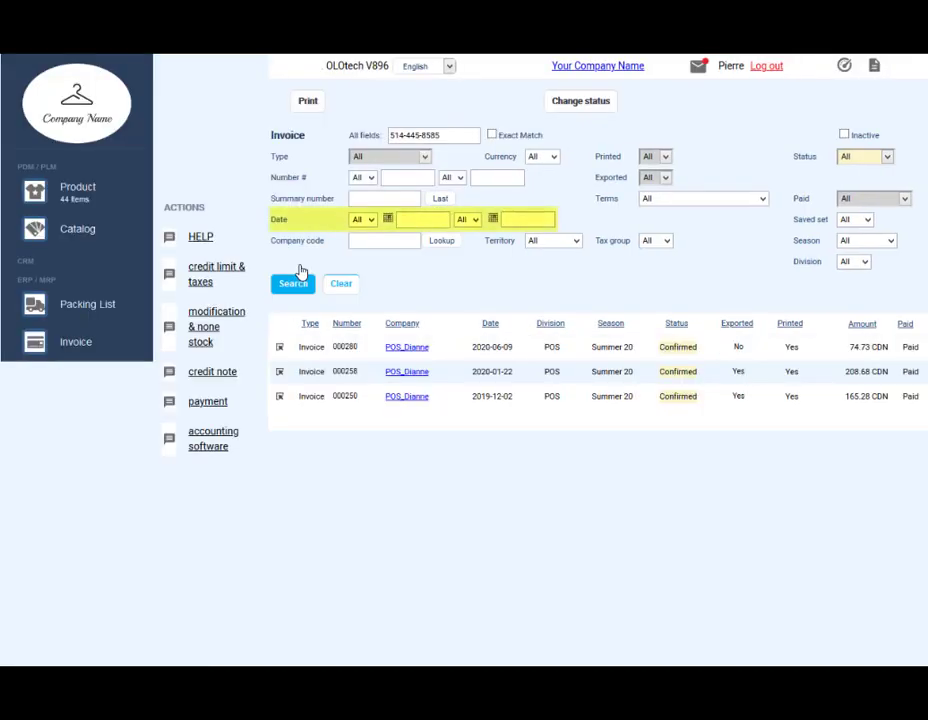
{"action": "left_click", "coordinate": [375, 241]}
{"action": "type", "text": "POS_Diane"}
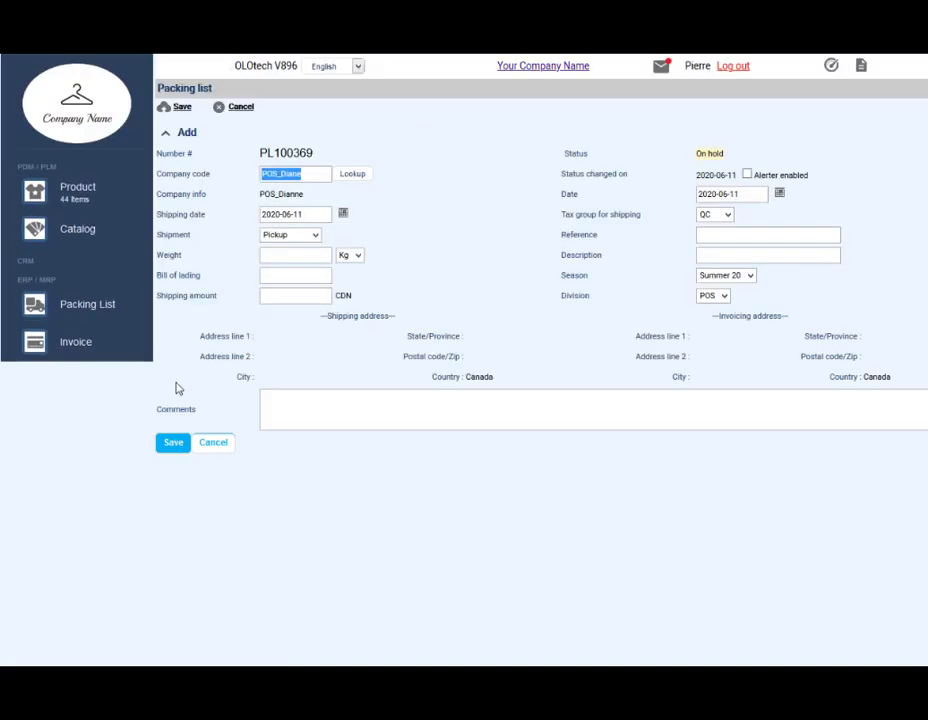
Step: Save the packing list, add the CERT100 gift certificate, and set payment mode 2 to Gift certificate
{"action": "left_click", "coordinate": [170, 446]}
{"action": "right_click", "coordinate": [284, 345]}
{"action": "left_click", "coordinate": [340, 406]}
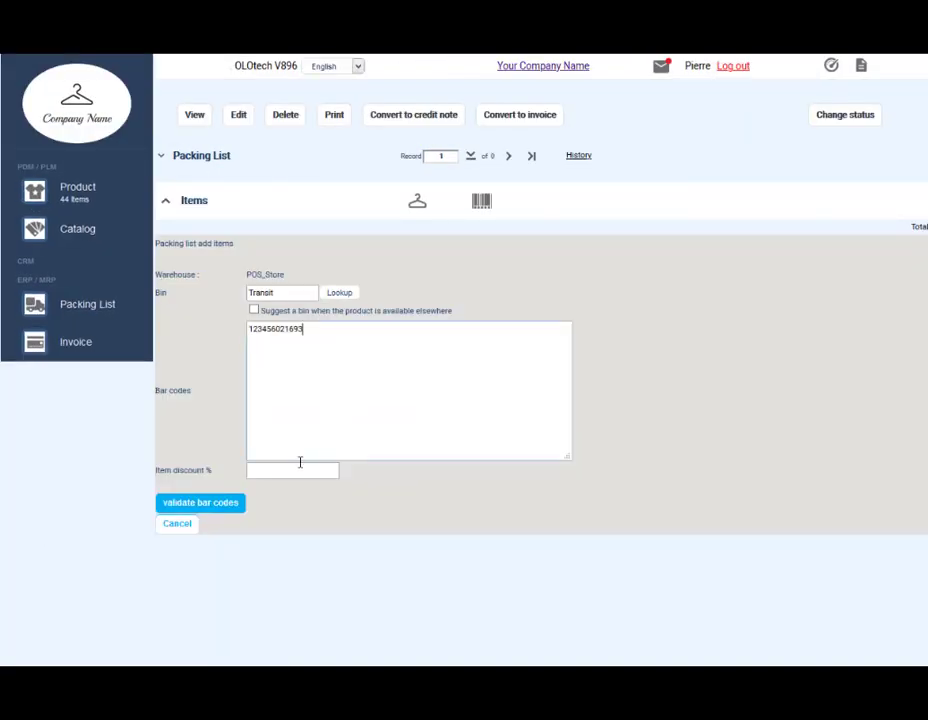
{"action": "left_click", "coordinate": [224, 506]}
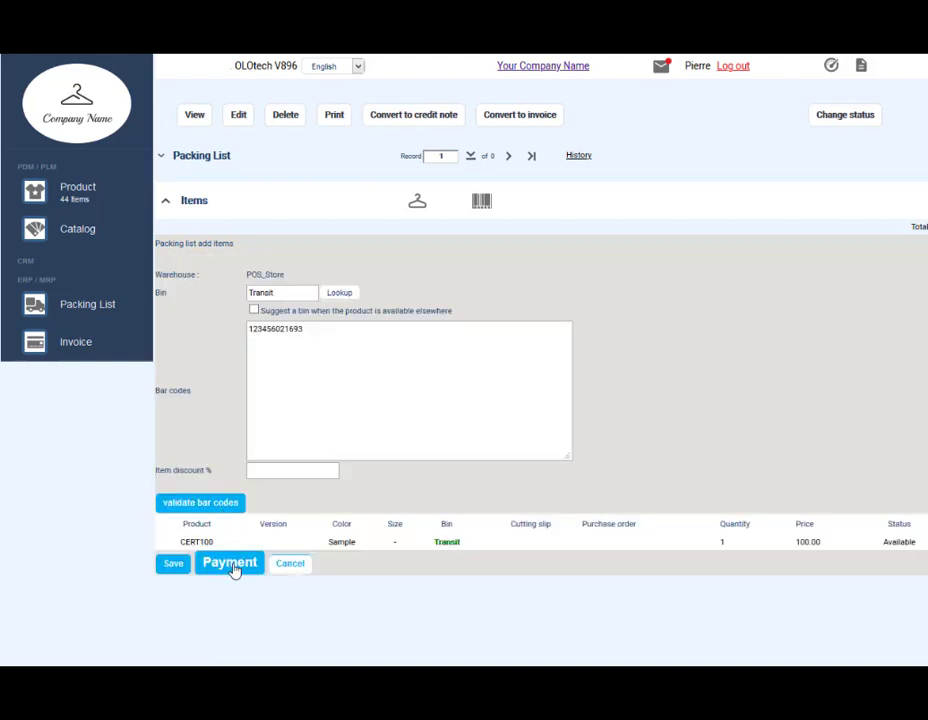
{"action": "left_click", "coordinate": [230, 563]}
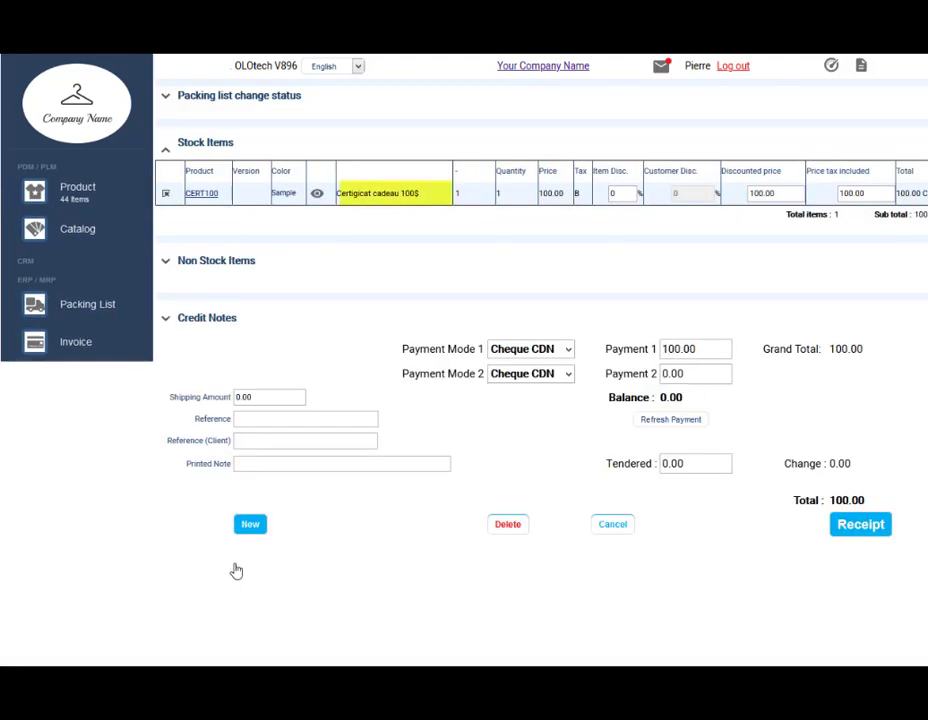
{"action": "left_click", "coordinate": [540, 373]}
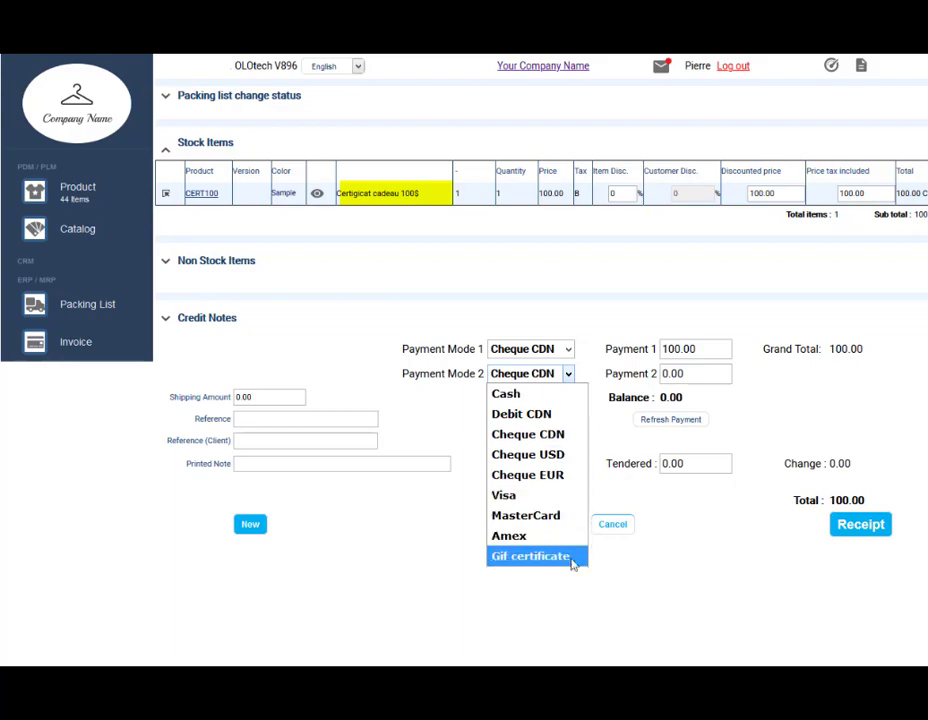
{"action": "left_click", "coordinate": [862, 526]}
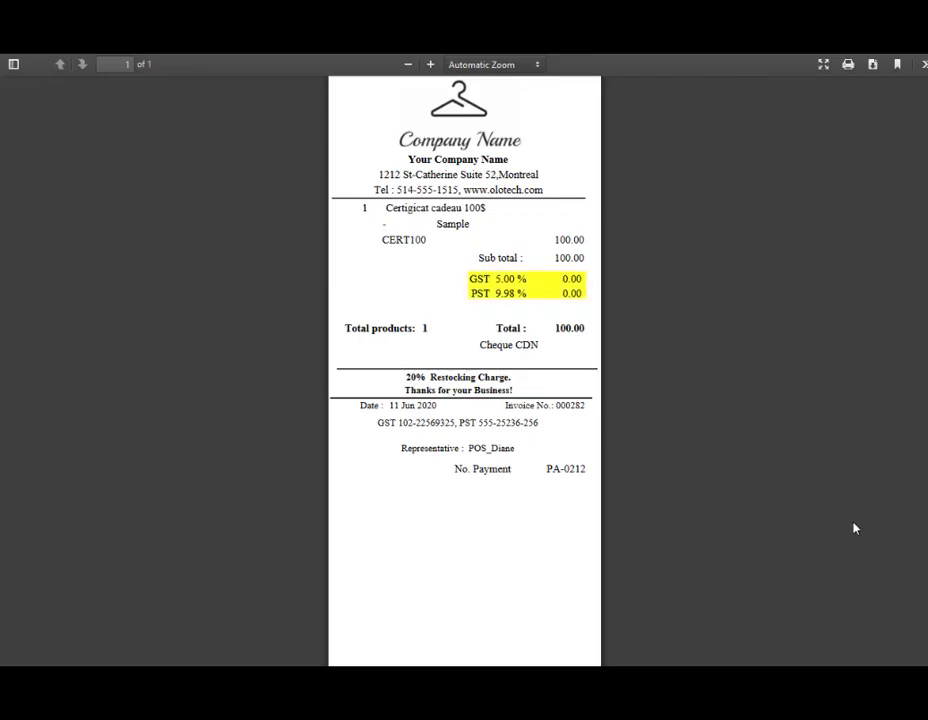